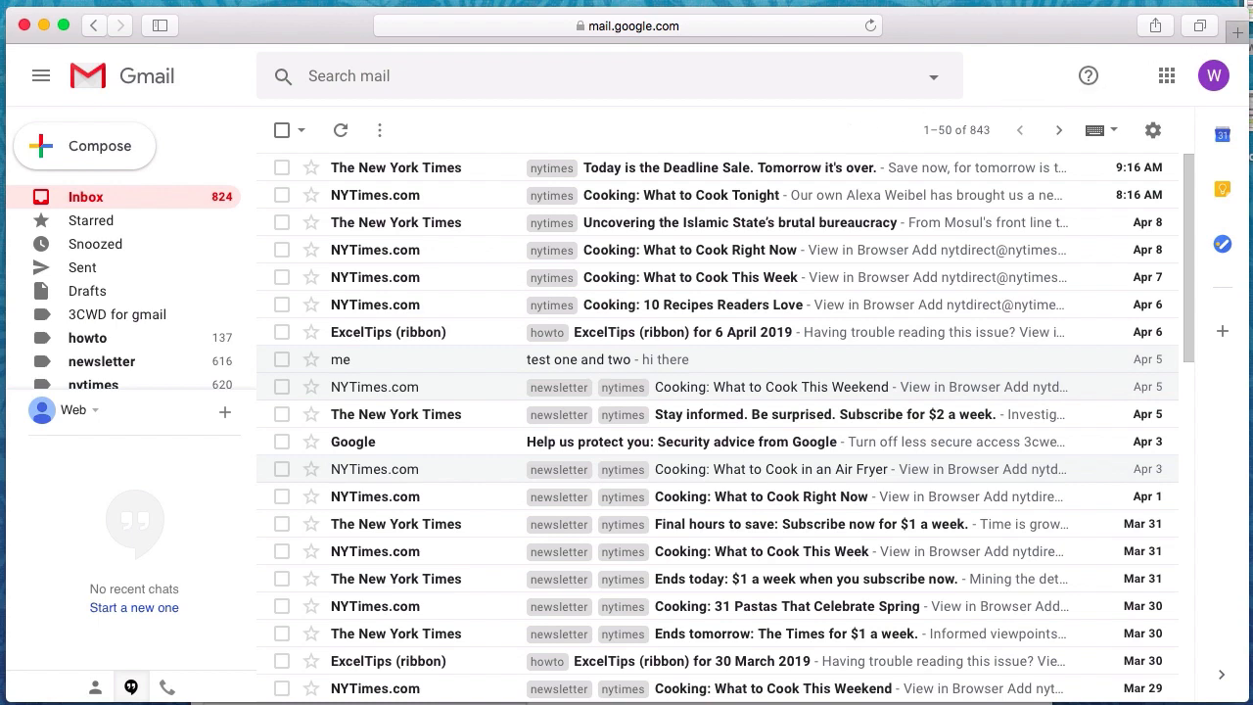
In Gmail's Accounts and Import settings, start adding another send-as email address
{"action": "key", "text": "super+Tab"}
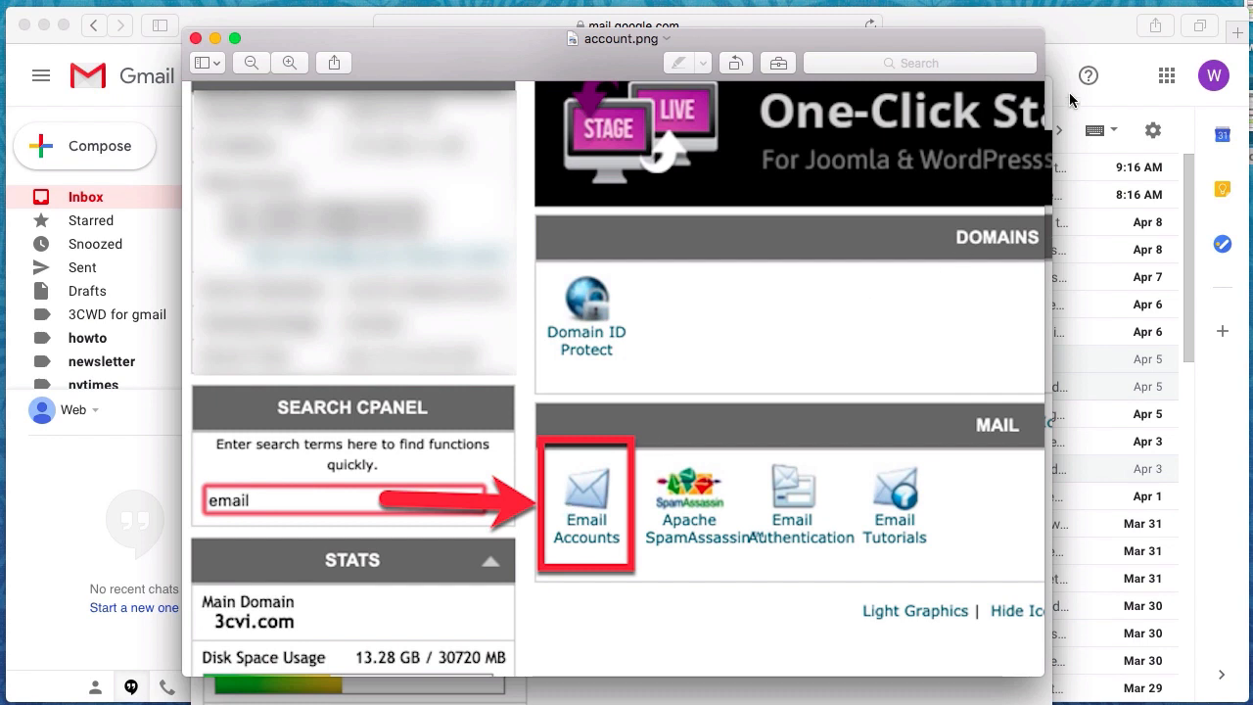
{"action": "left_click", "coordinate": [1077, 34]}
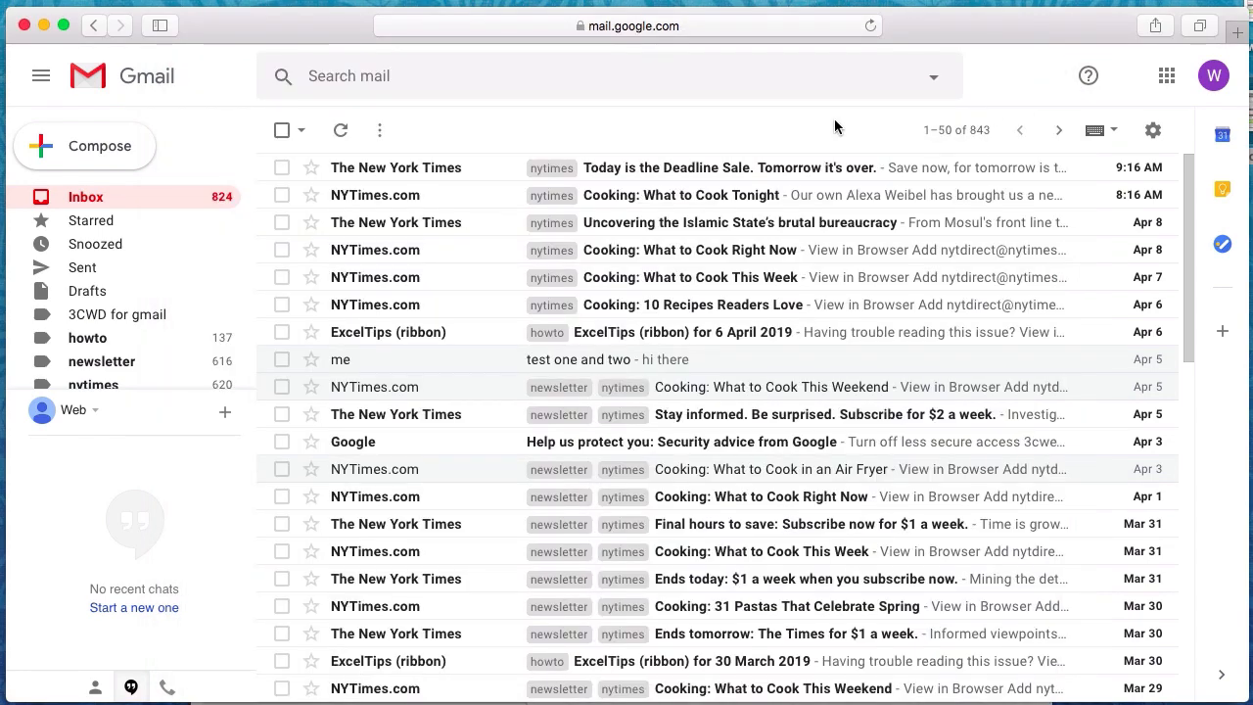
{"action": "left_click", "coordinate": [1154, 137]}
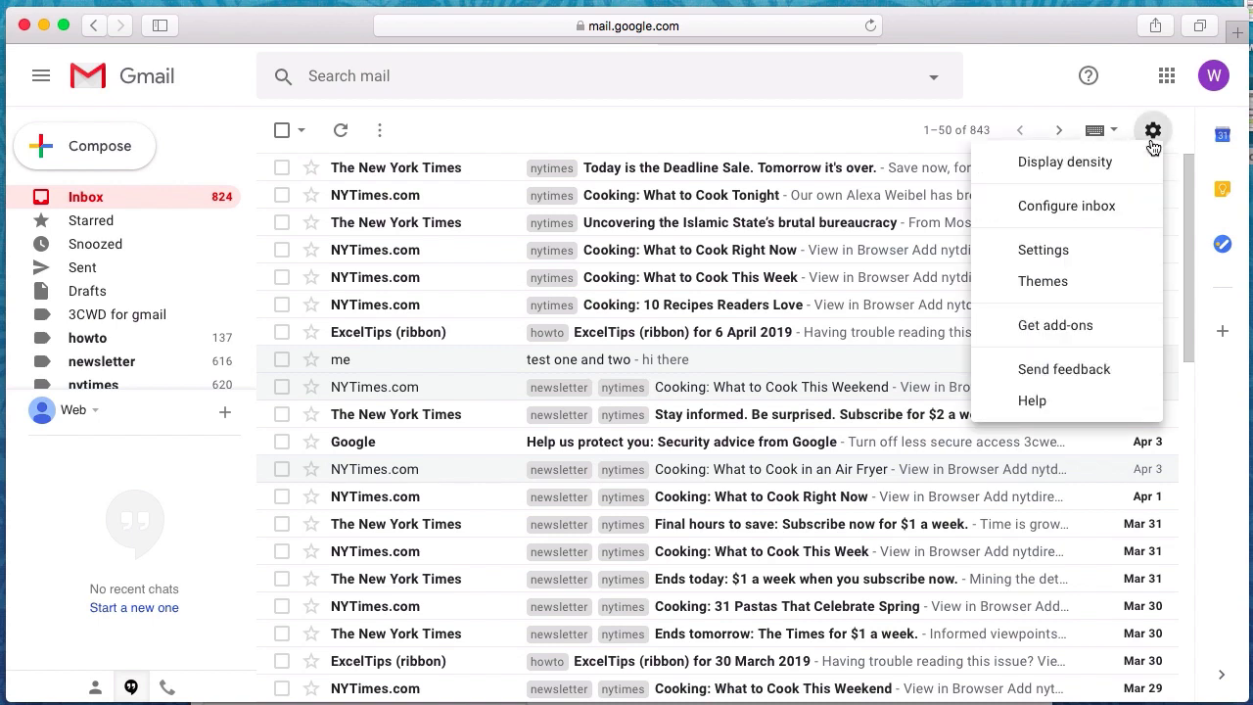
{"action": "left_click", "coordinate": [1057, 253]}
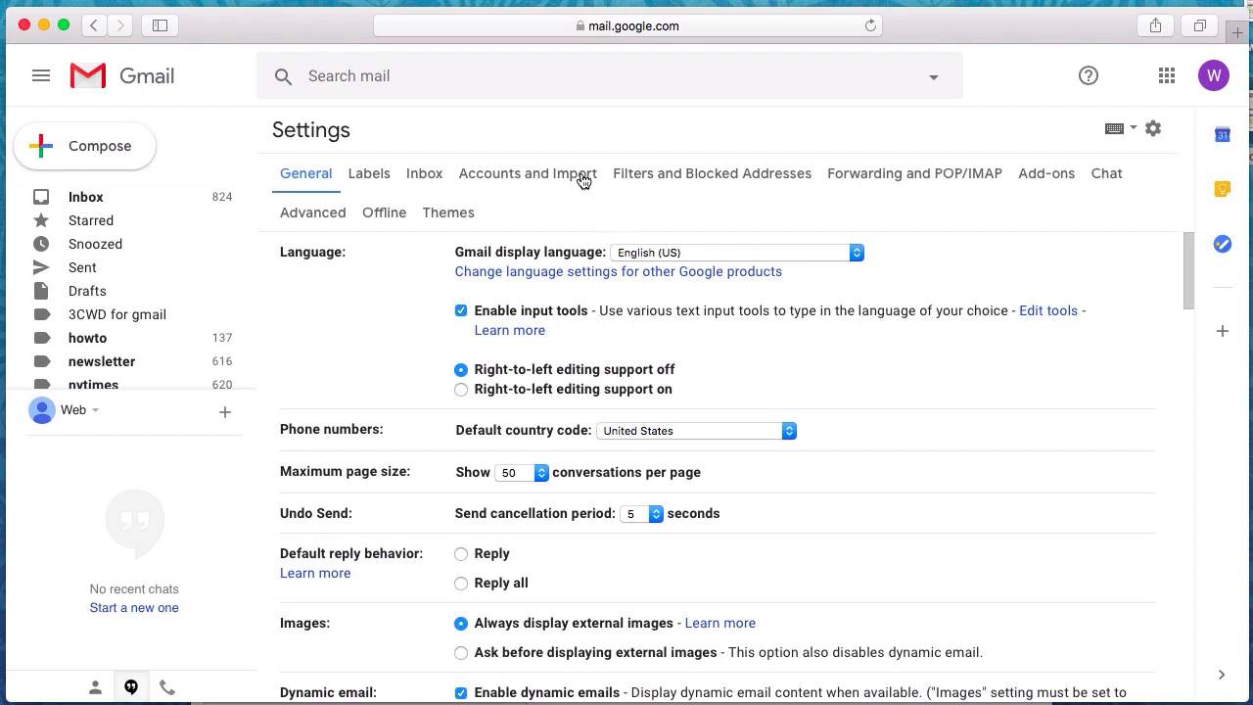
{"action": "left_click", "coordinate": [581, 174]}
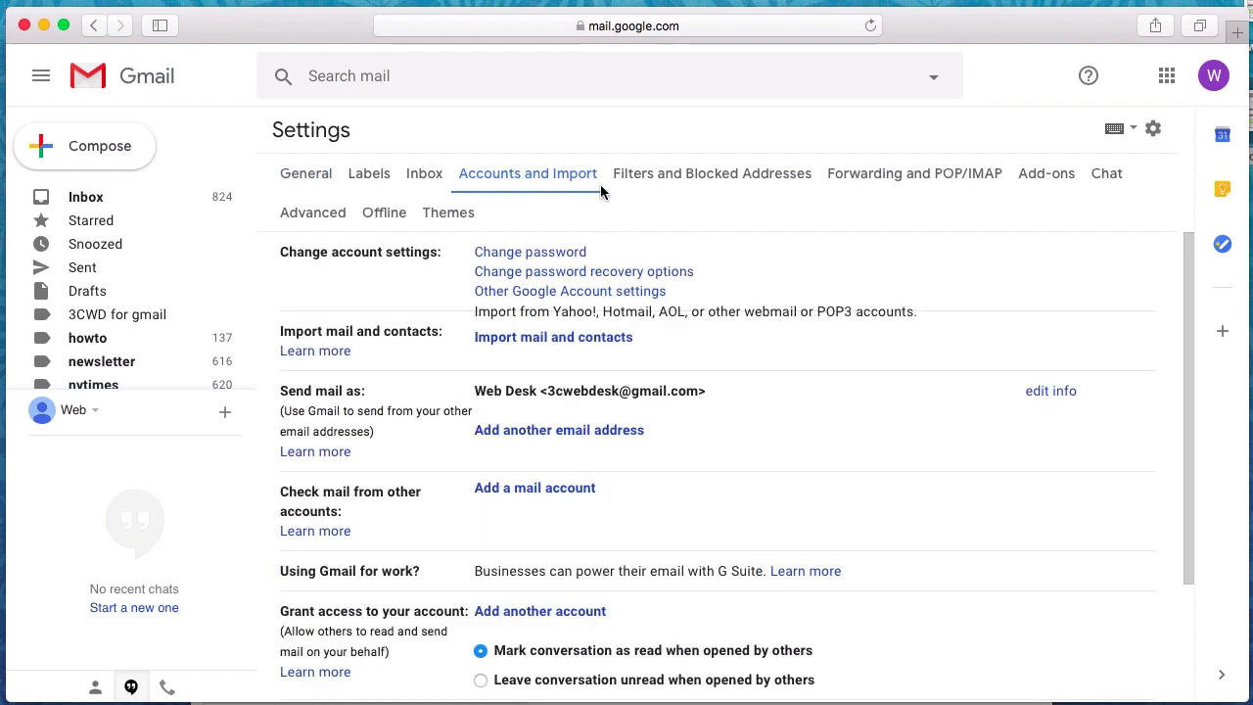
{"action": "left_click", "coordinate": [594, 431]}
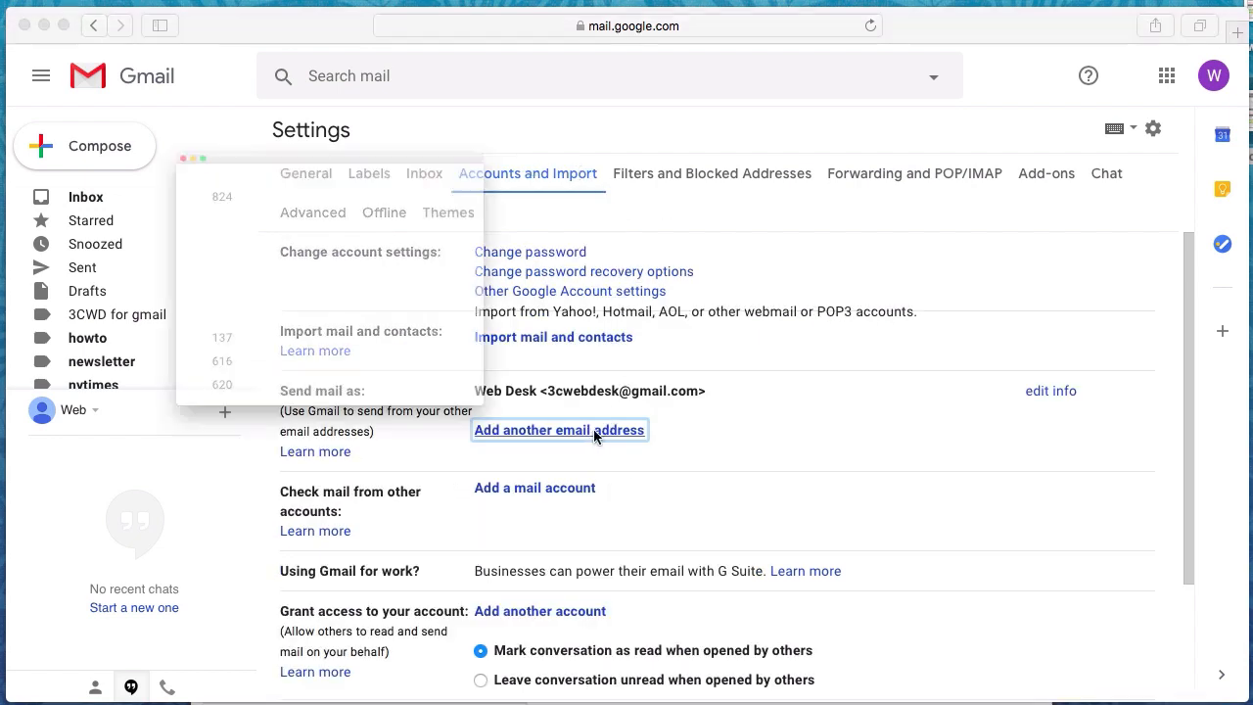
Enter display name 'gmail WD' and the 3cwd.com address, with Treat as an alias unchecked
{"action": "triple_click", "coordinate": [271, 149]}
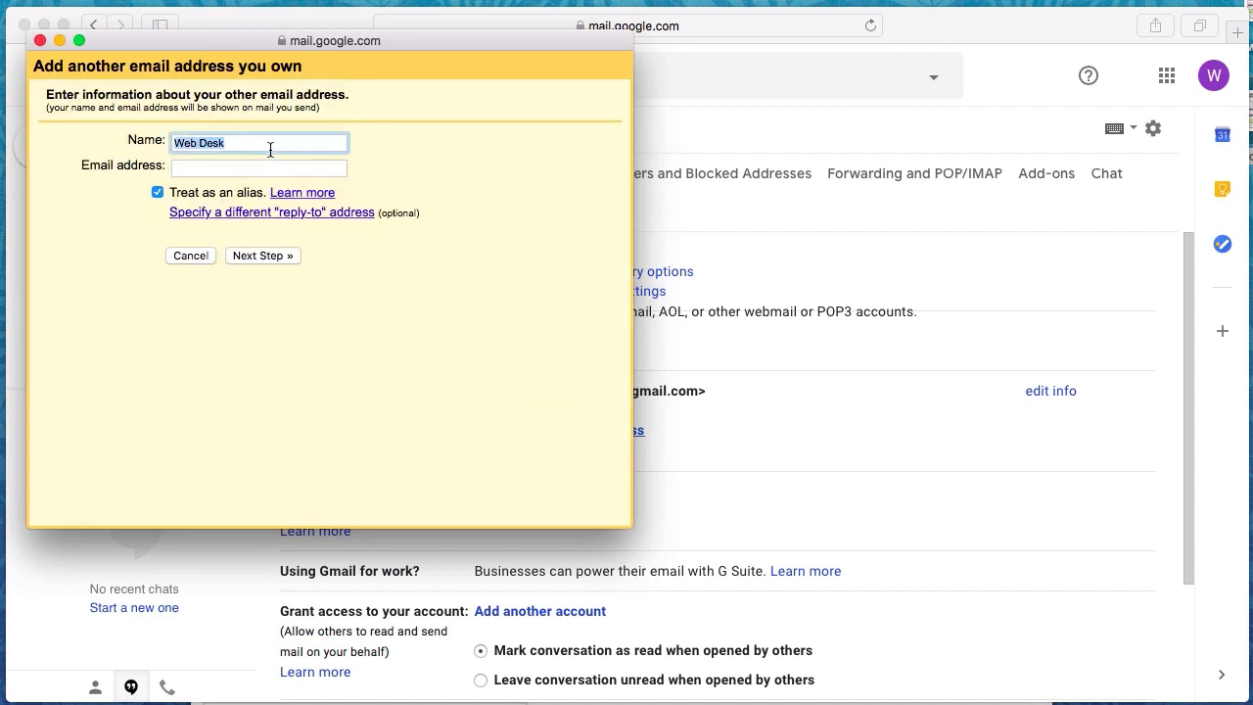
{"action": "type", "text": "gmail WD"}
{"action": "key", "text": "Tab"}
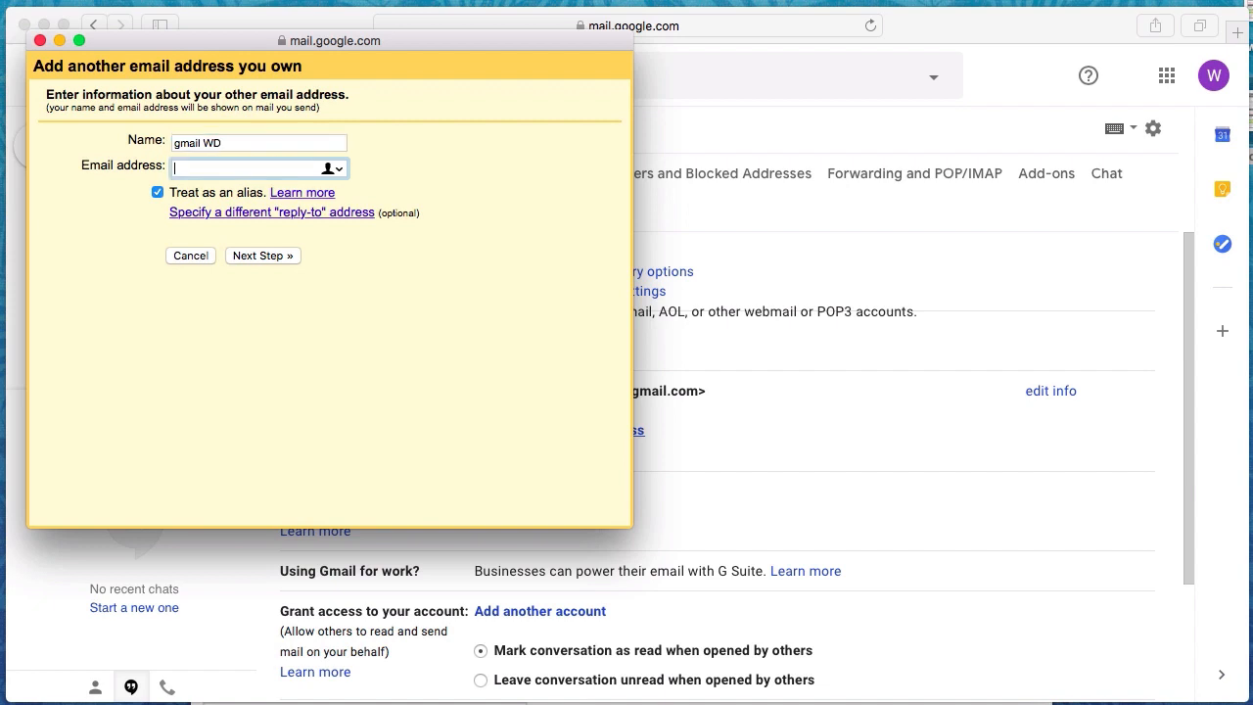
{"action": "left_click", "coordinate": [157, 192]}
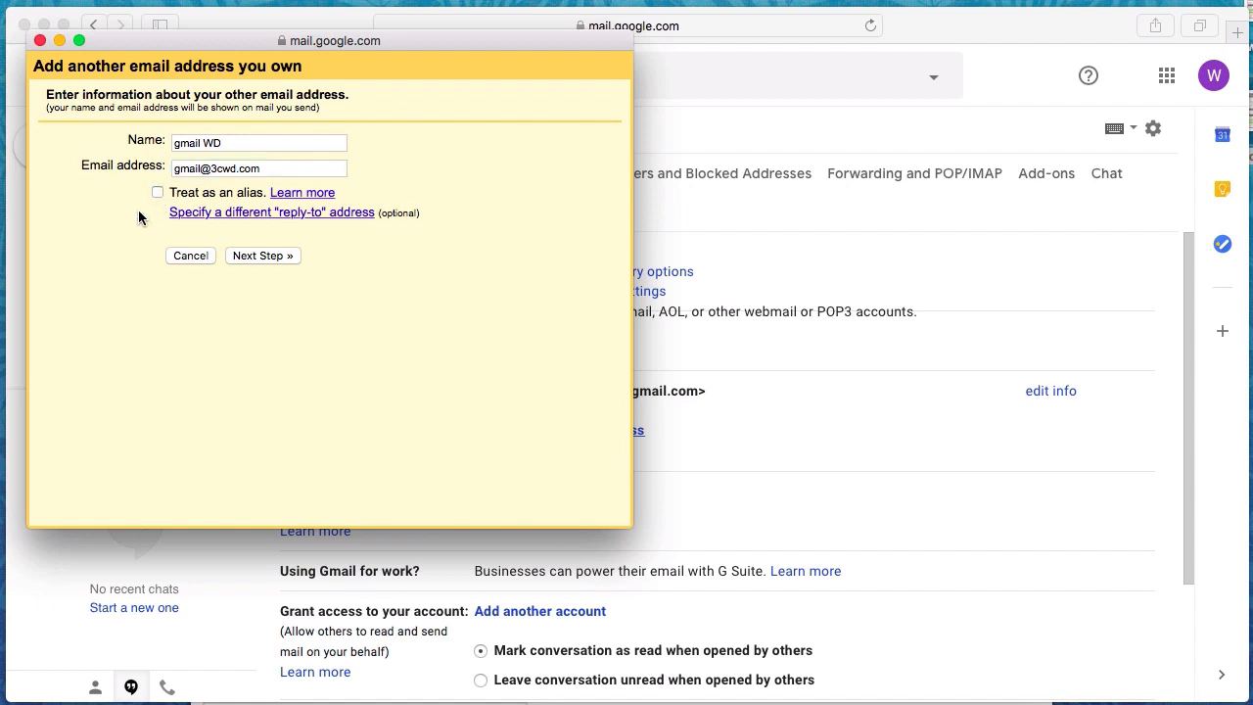
{"action": "left_click", "coordinate": [242, 257]}
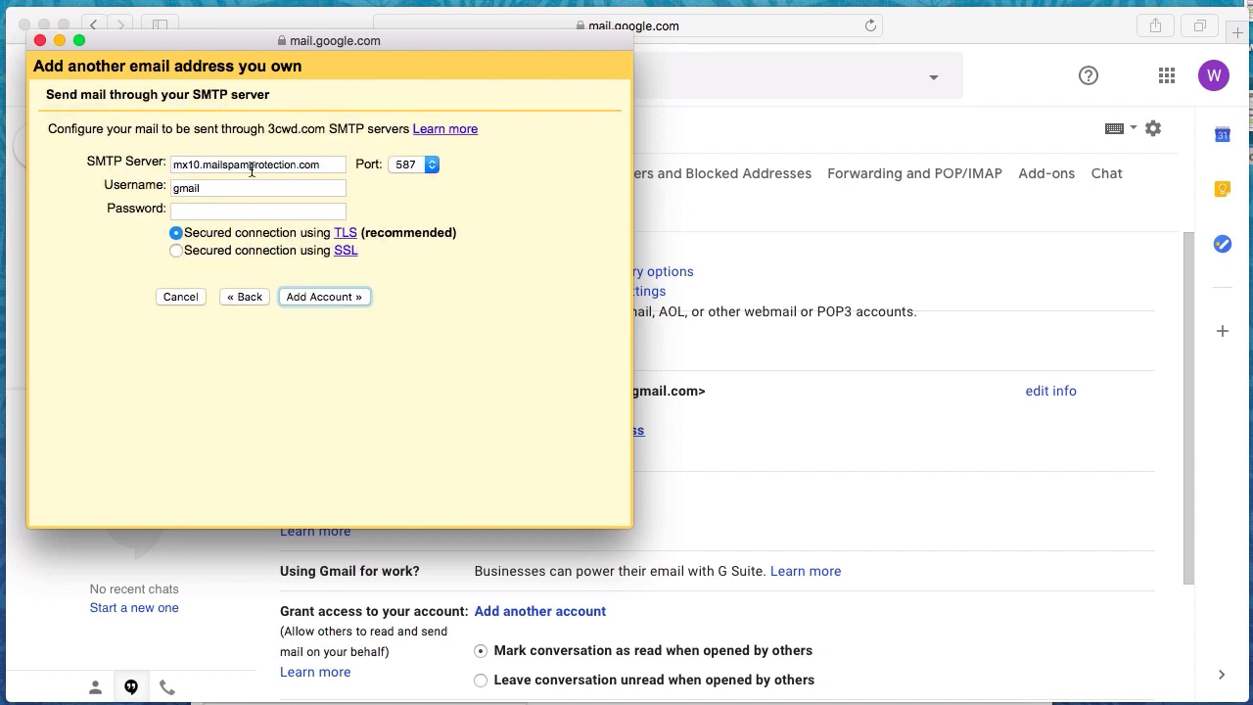
Add the account via SMTP server usm23.siteground.biz, port 587, full 3cwd.com username and password
{"action": "double_click", "coordinate": [252, 169]}
{"action": "key", "text": "BackSpace"}
{"action": "key", "text": "BackSpace"}
{"action": "key", "text": "BackSpace"}
{"action": "key", "text": "BackSpace"}
{"action": "key", "text": "BackSpace"}
{"action": "key", "text": "BackSpace"}
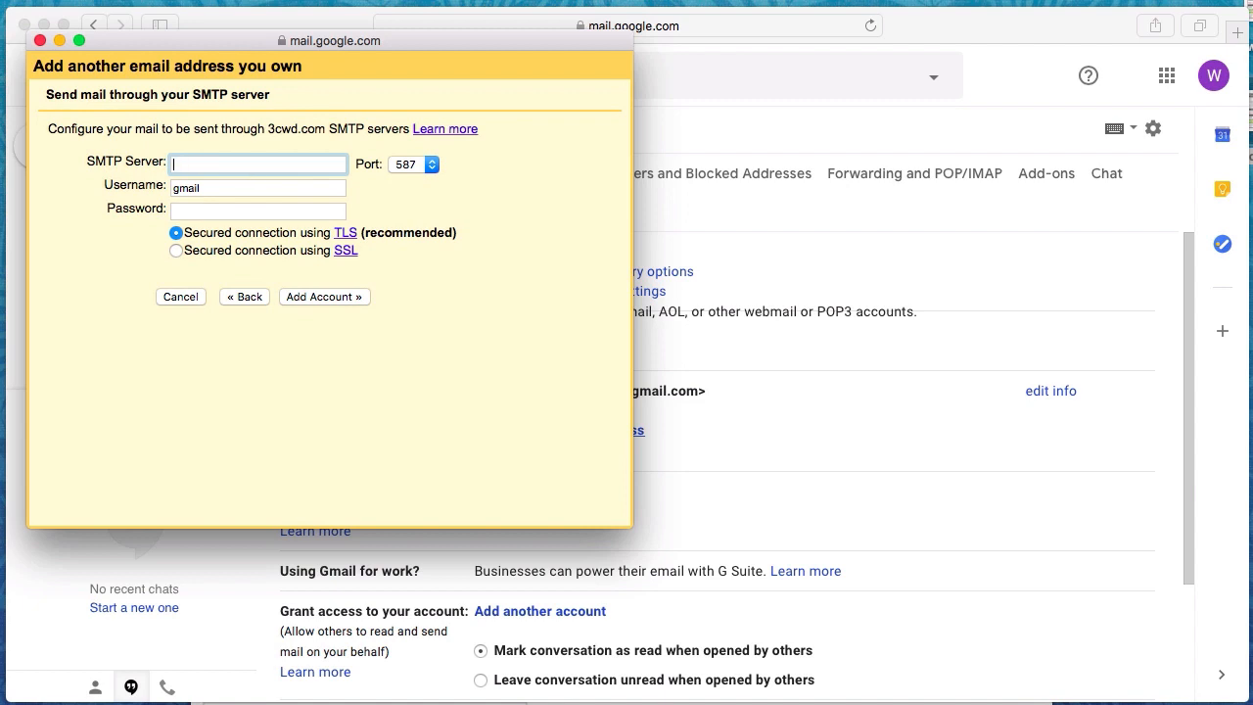
{"action": "type", "text": "usm23.siteground.biz"}
{"action": "key", "text": "Tab"}
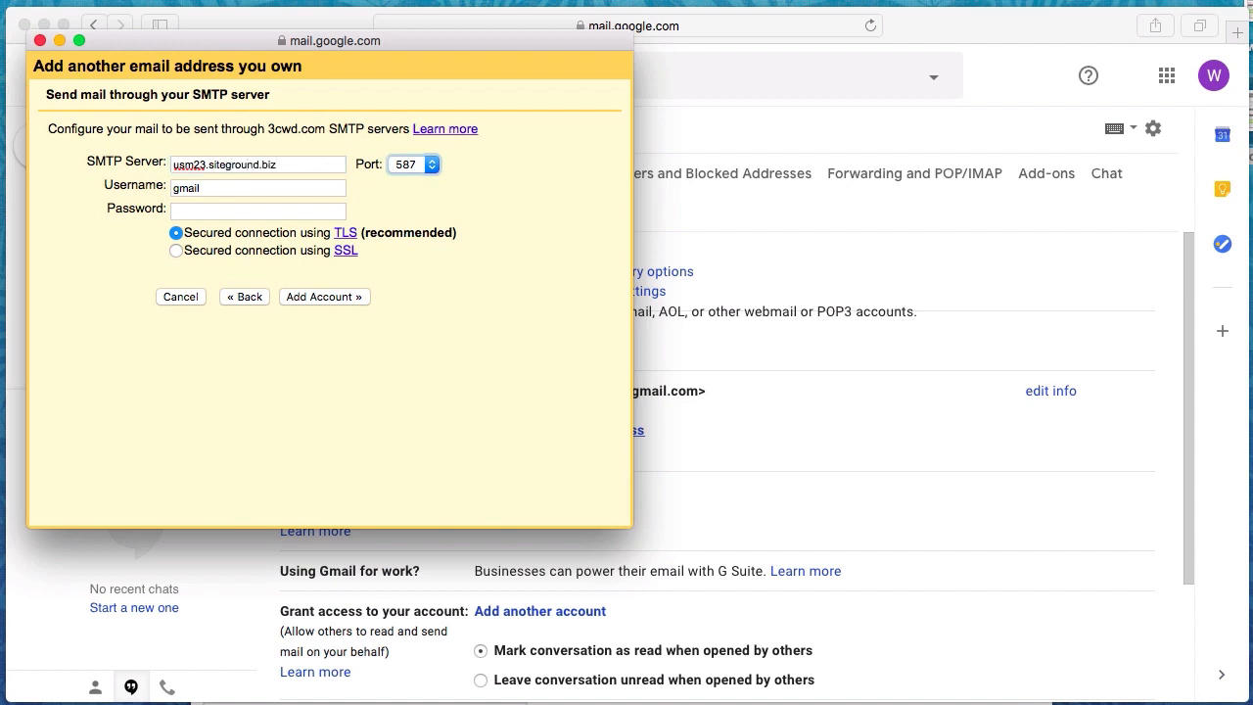
{"action": "key", "text": "Tab"}
{"action": "key", "text": "Right"}
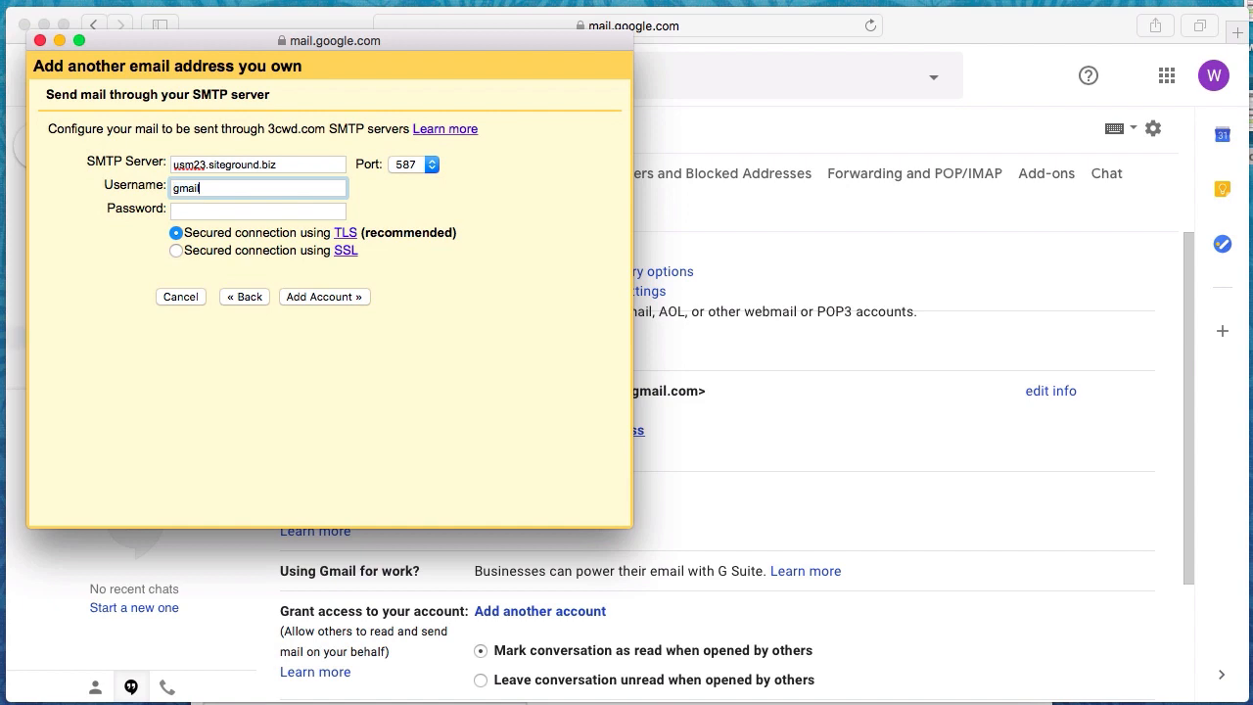
{"action": "type", "text": "@"}
{"action": "type", "text": "3cwd.com"}
{"action": "key", "text": "Tab"}
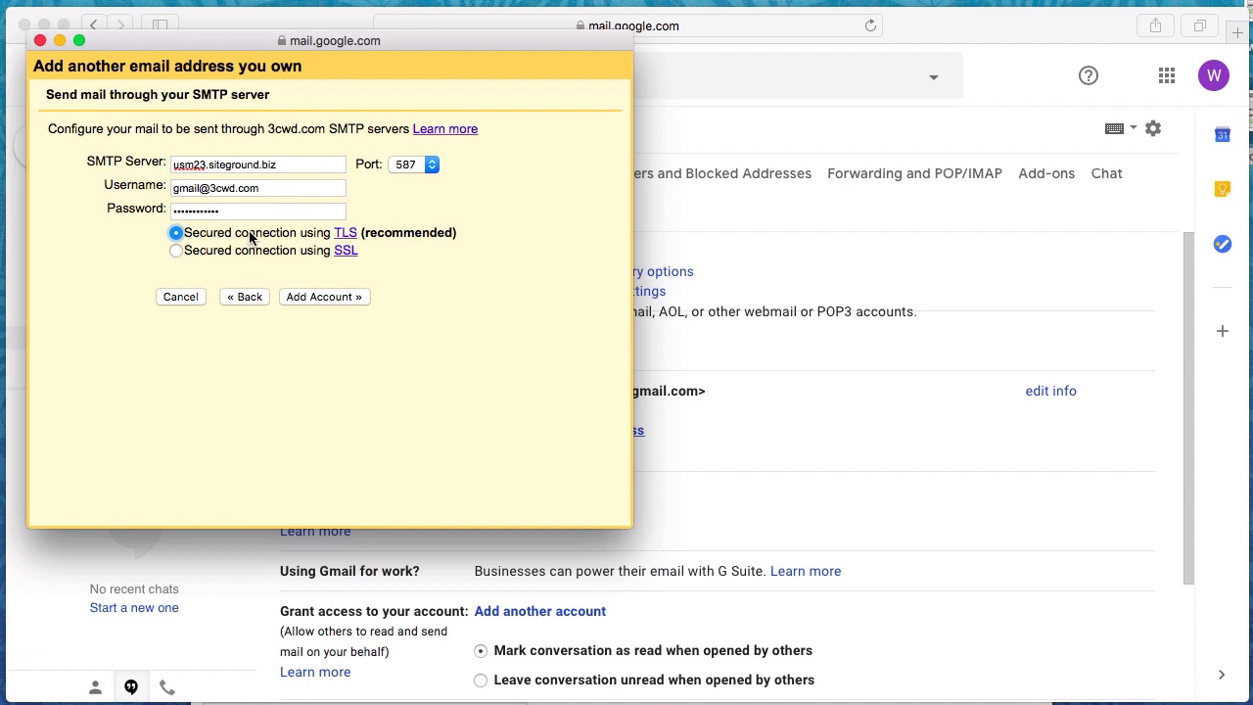
{"action": "left_click", "coordinate": [340, 297]}
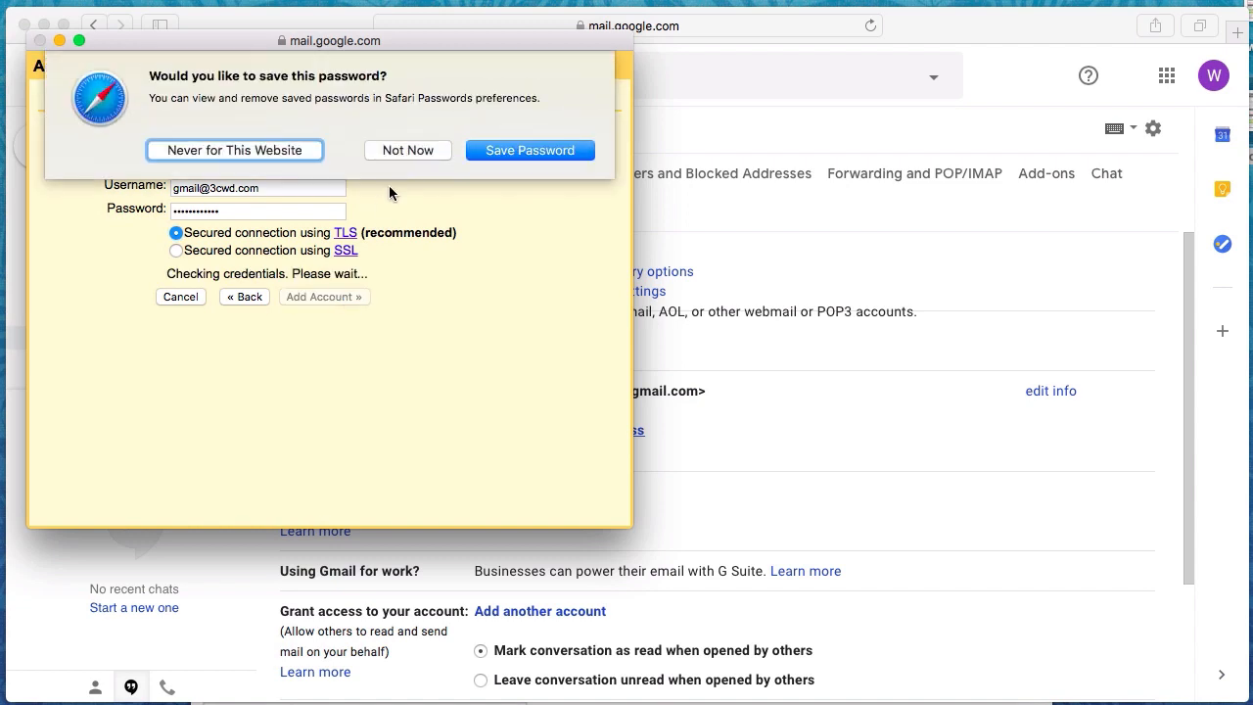
Dismiss the save-password prompt, then open the Gmail Confirmation email under 3CWD for gmail and select its code
{"action": "left_click", "coordinate": [405, 150]}
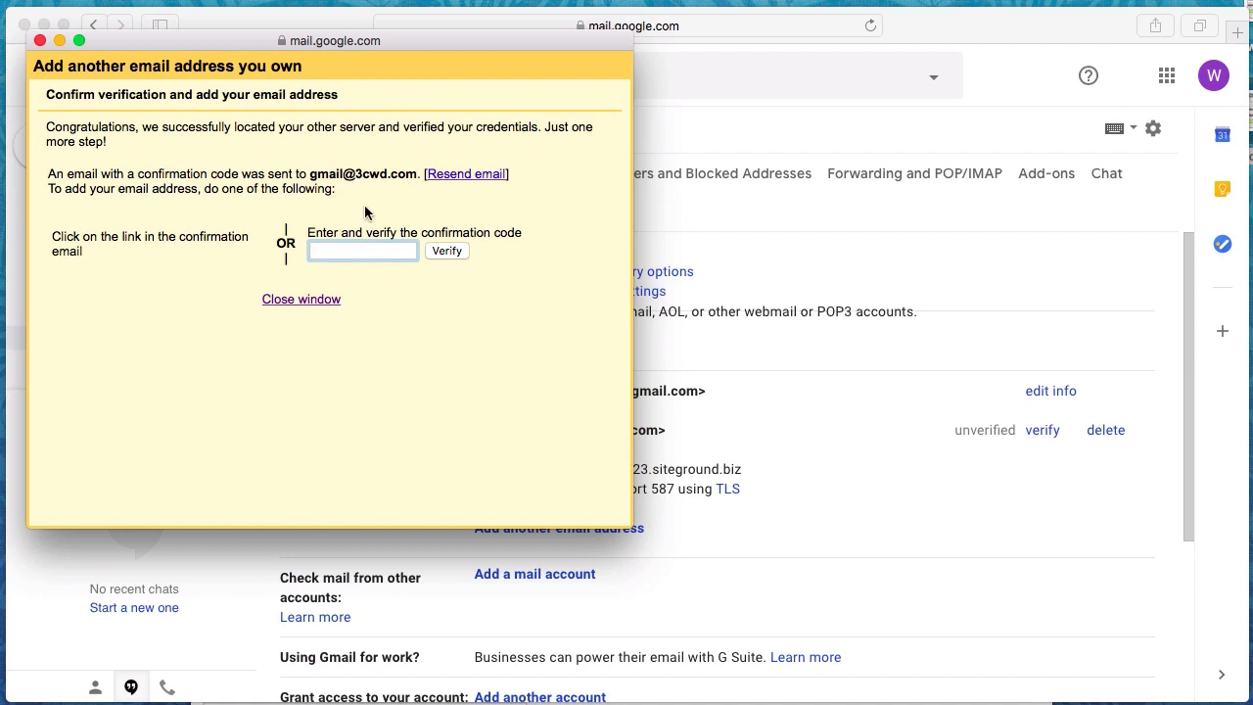
{"action": "left_click_drag", "start_coordinate": [413, 175], "coordinate": [311, 174]}
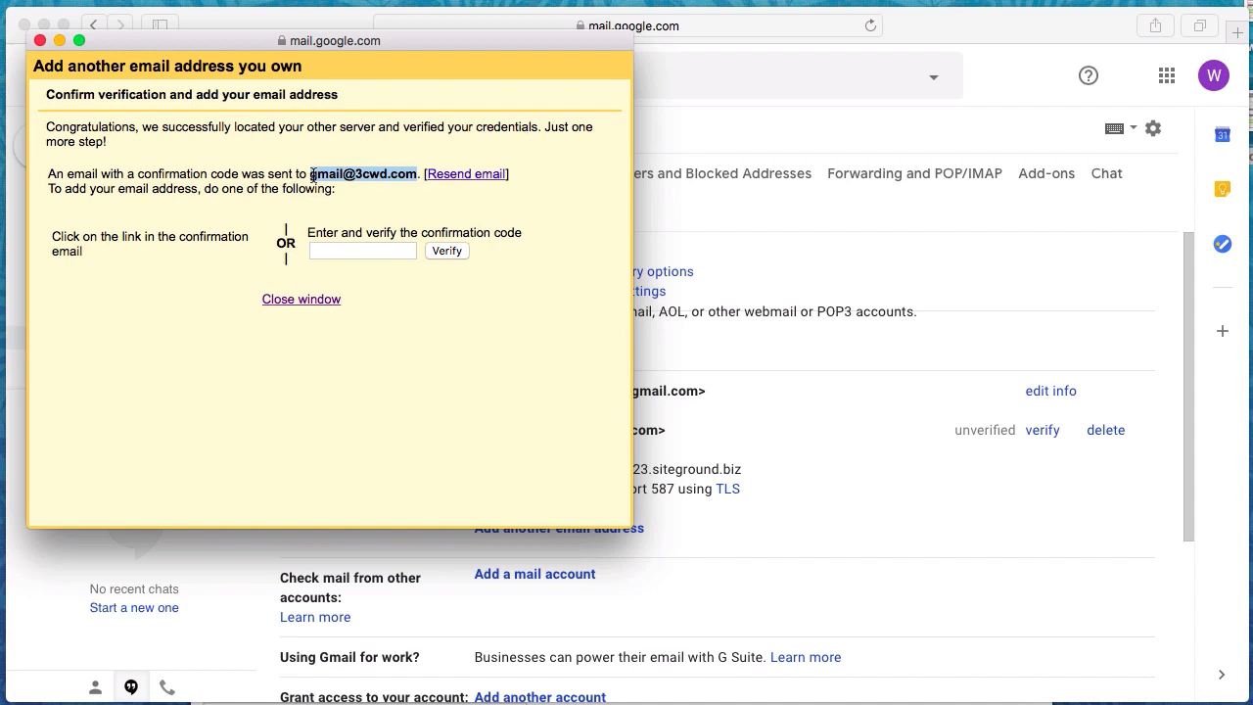
{"action": "left_click", "coordinate": [691, 138]}
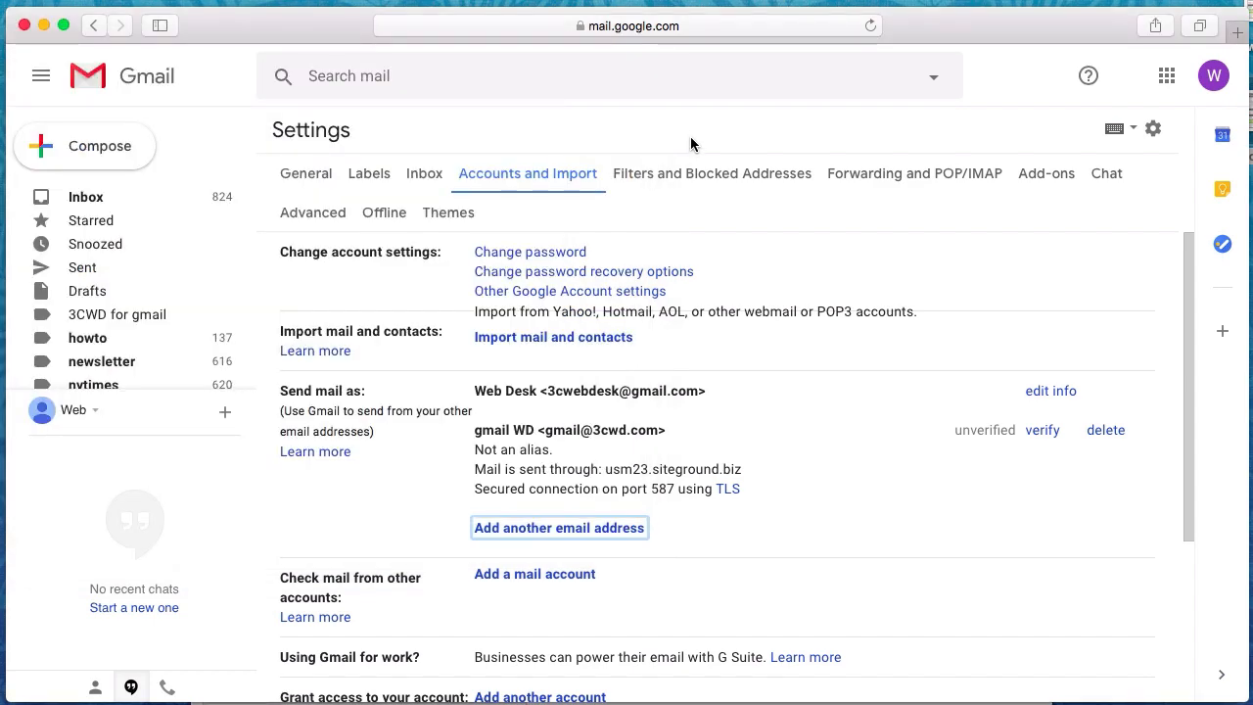
{"action": "left_click", "coordinate": [108, 198]}
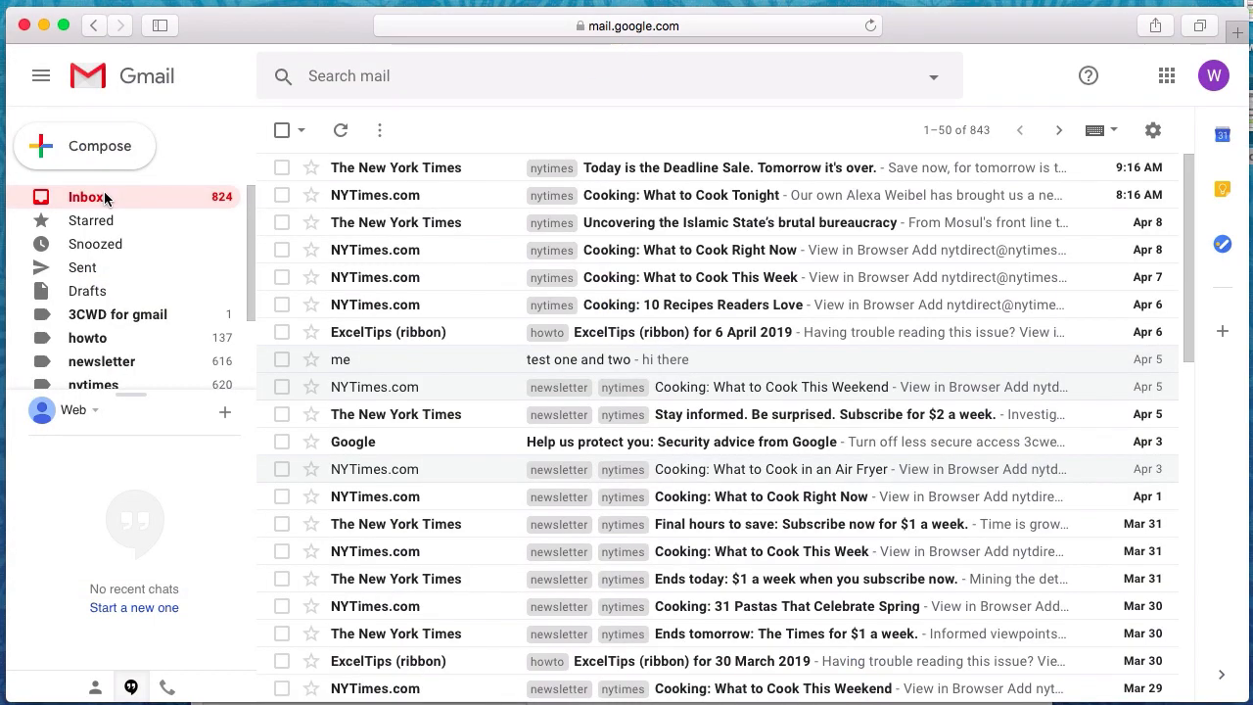
{"action": "left_click", "coordinate": [152, 314]}
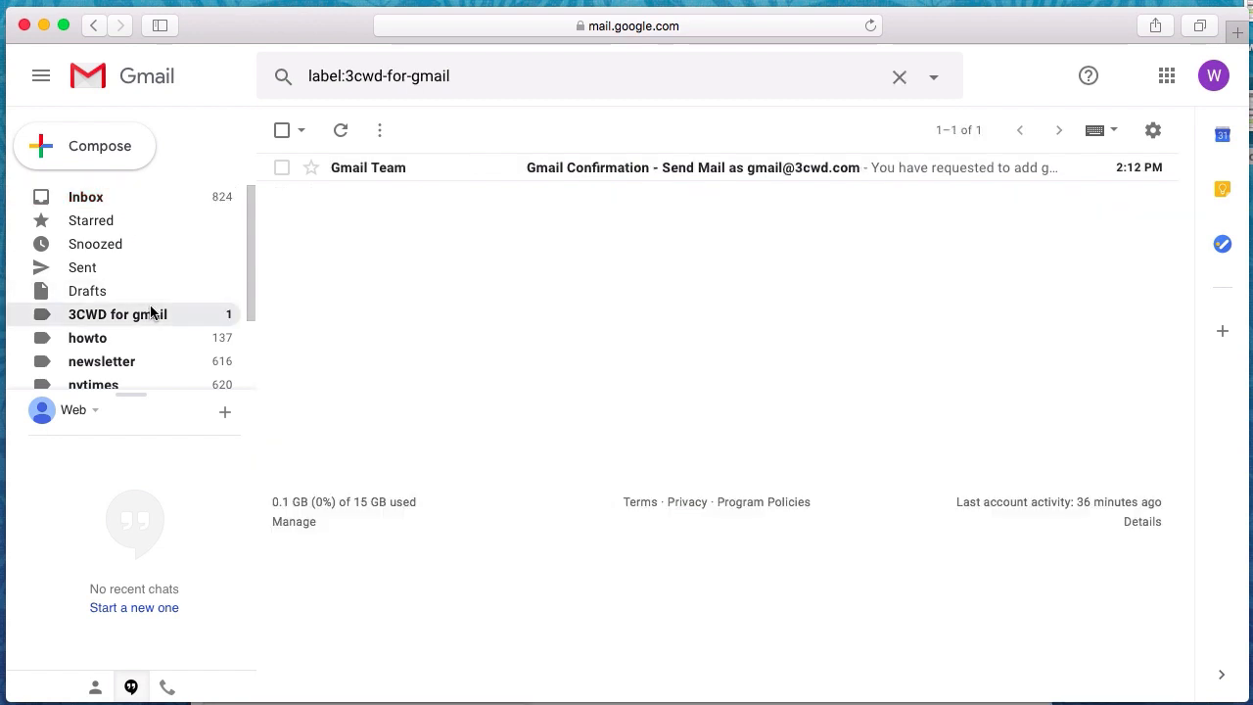
{"action": "left_click", "coordinate": [496, 175]}
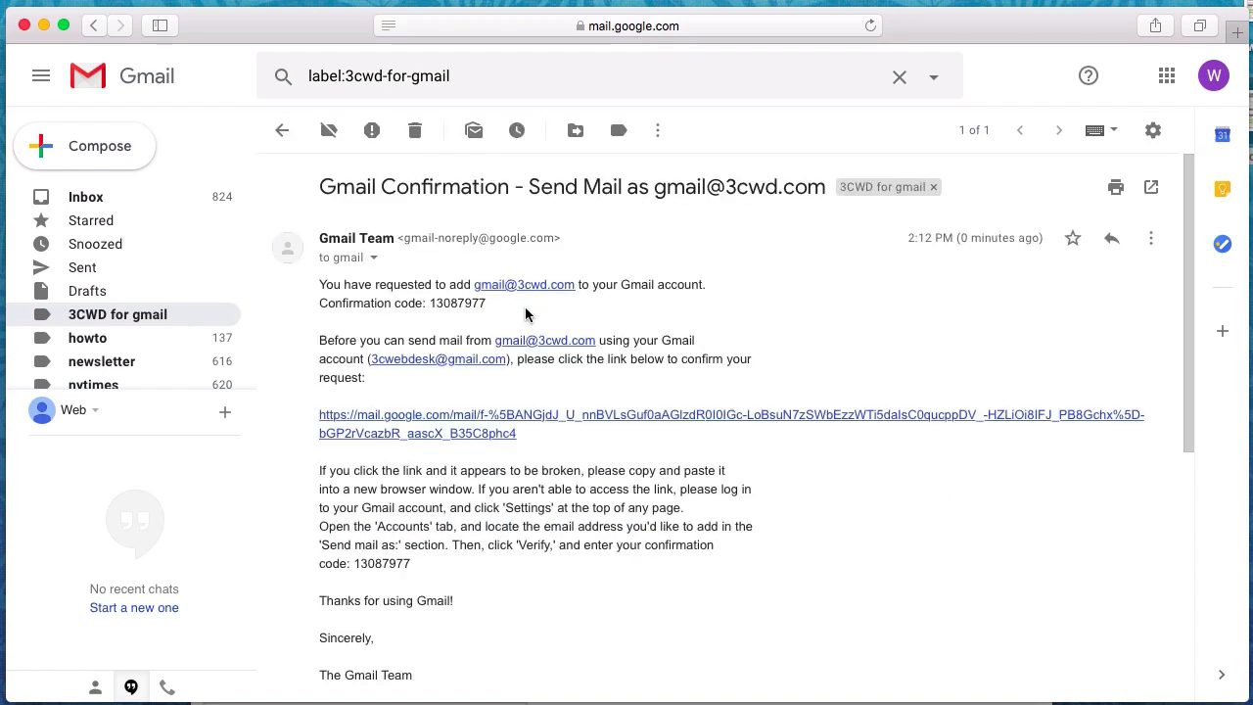
{"action": "left_click_drag", "start_coordinate": [488, 302], "coordinate": [432, 303]}
{"action": "key", "text": "super+c"}
{"action": "left_click", "coordinate": [437, 303]}
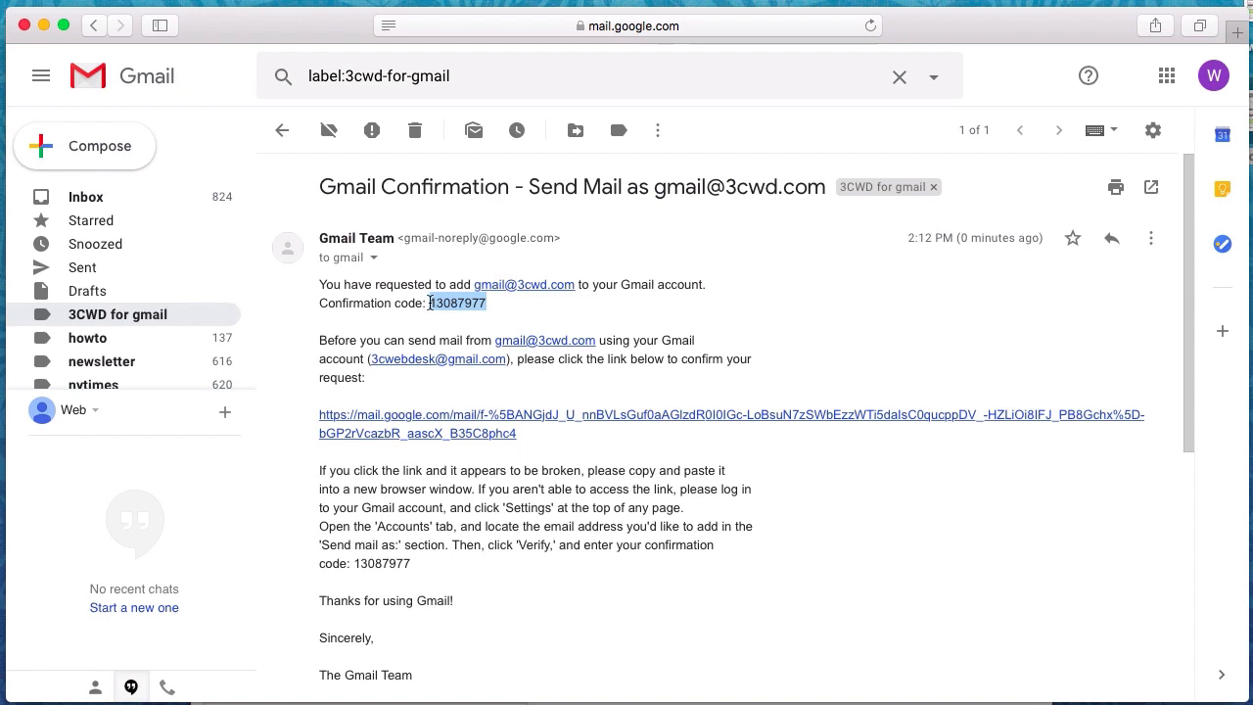
{"action": "left_click", "coordinate": [340, 0]}
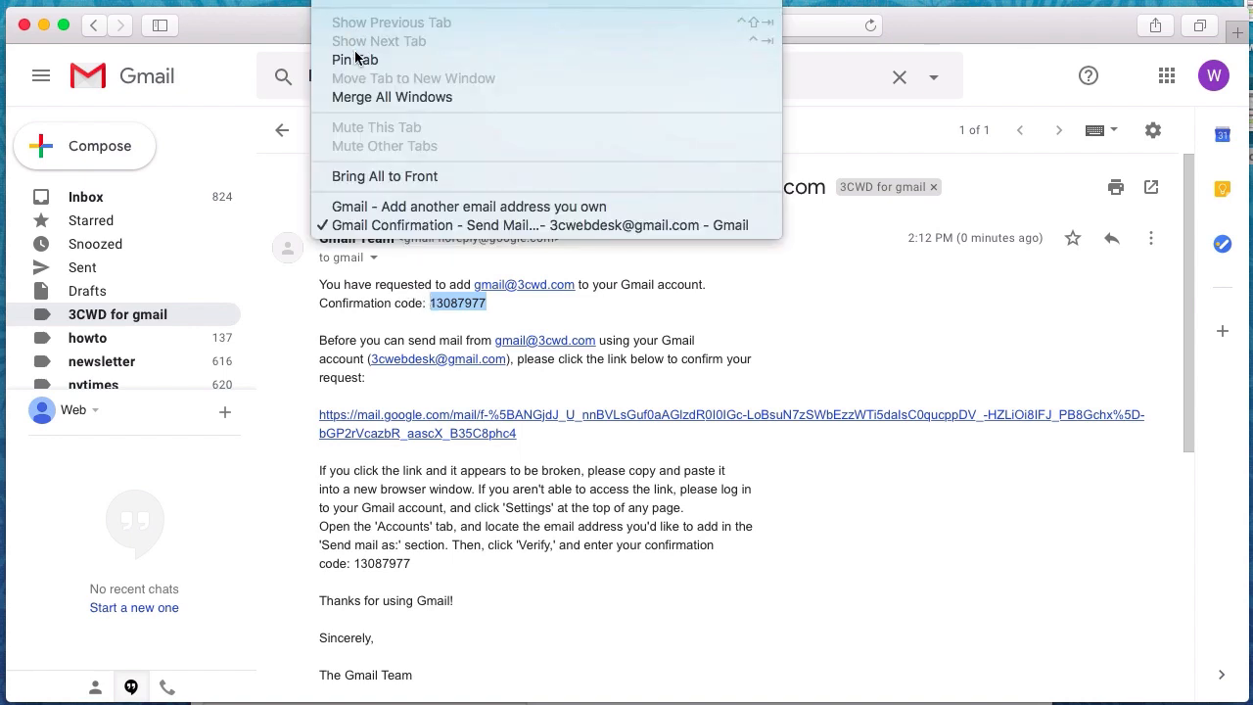
{"action": "left_click", "coordinate": [363, 206]}
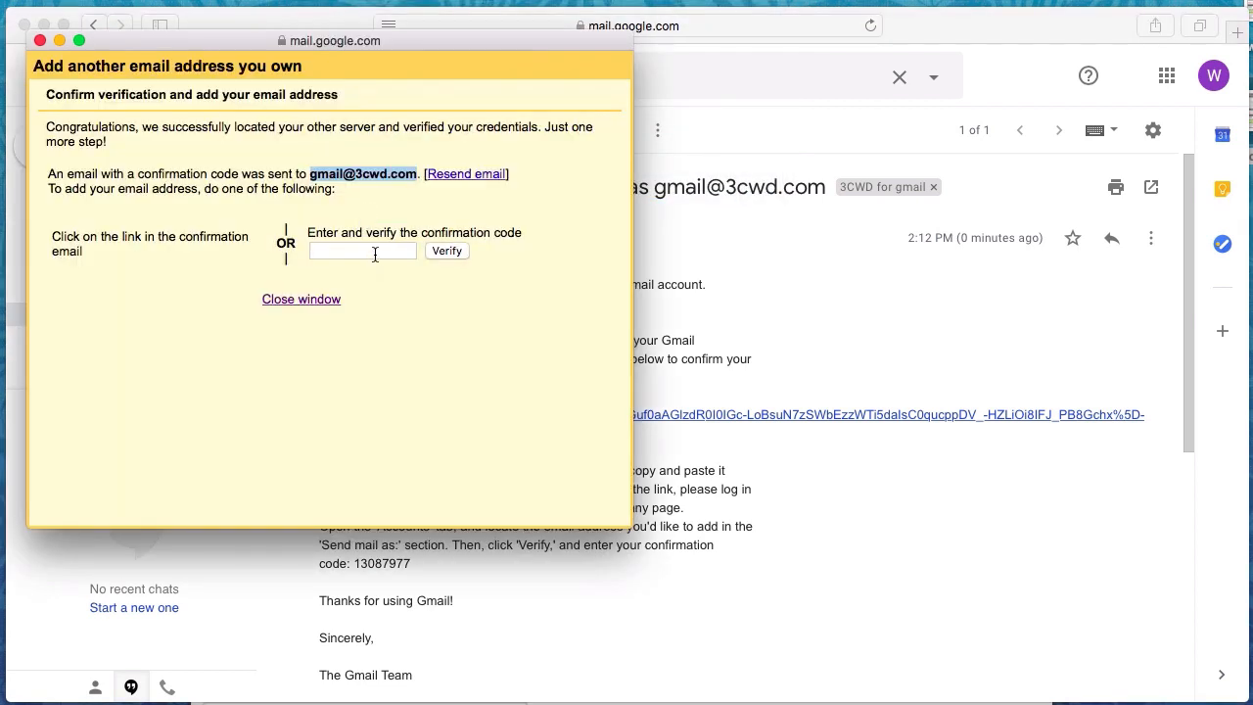
{"action": "left_click", "coordinate": [375, 254]}
{"action": "key", "text": "super+v"}
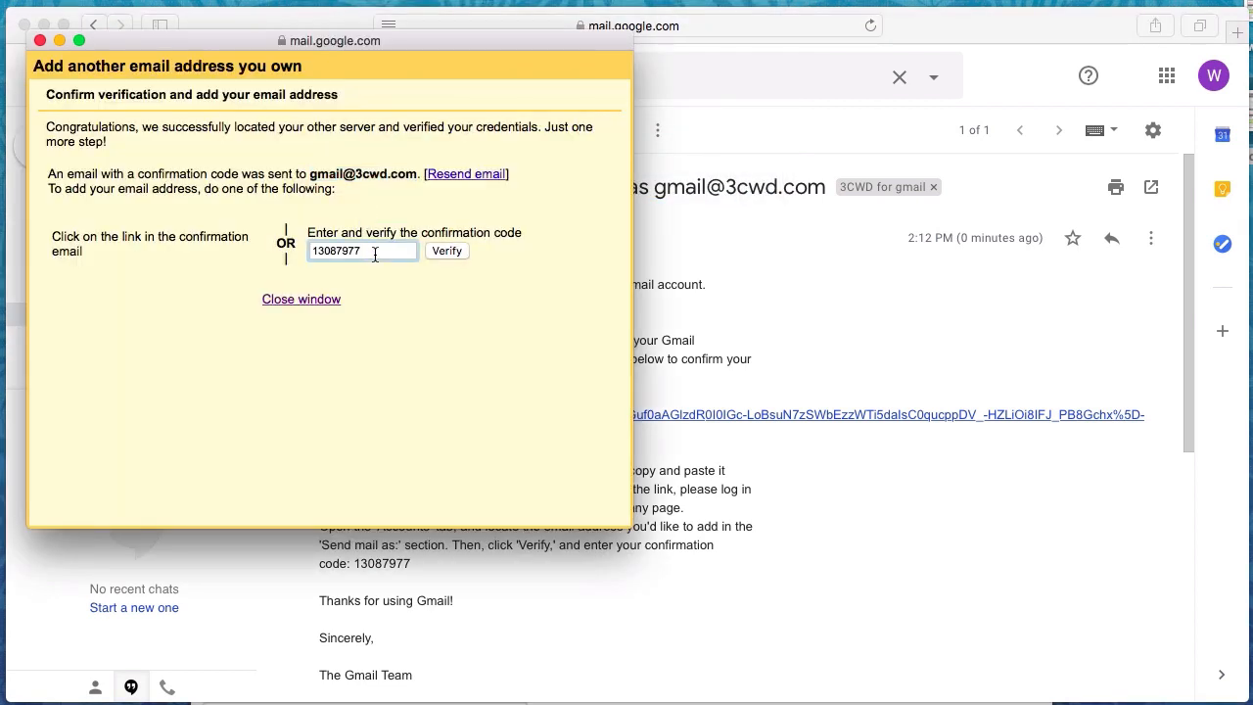
{"action": "left_click", "coordinate": [445, 250]}
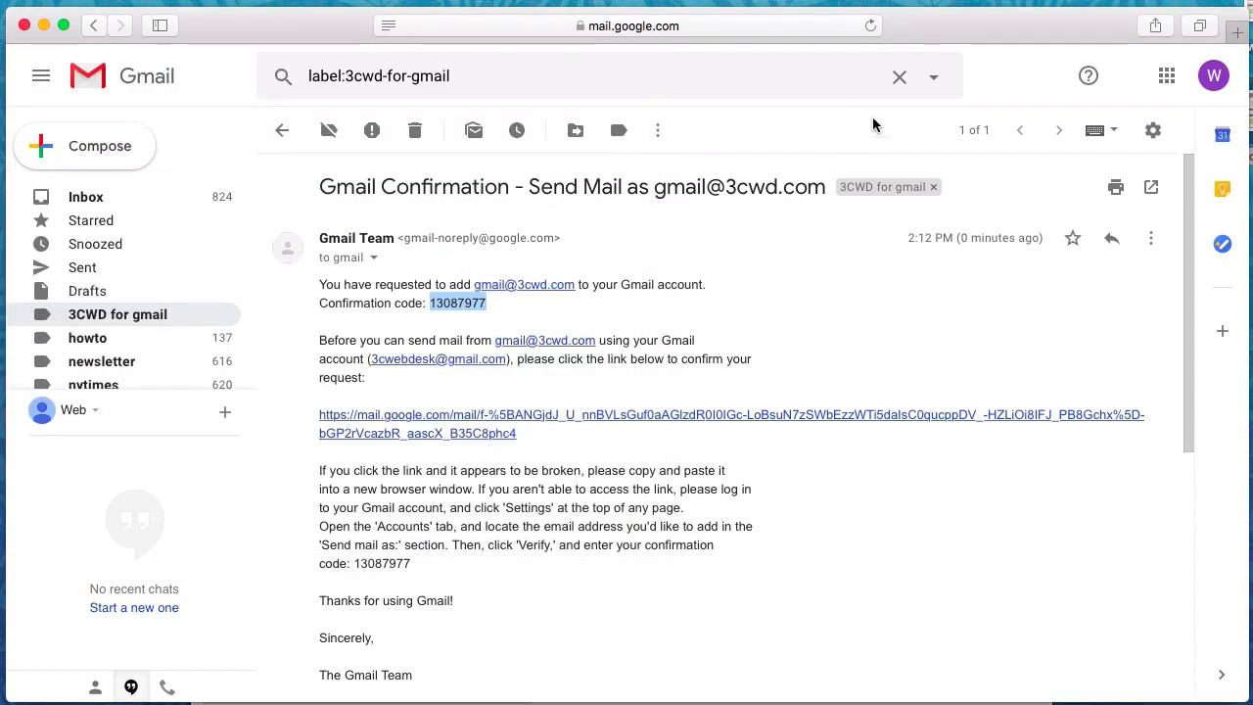
{"action": "left_click", "coordinate": [1148, 134]}
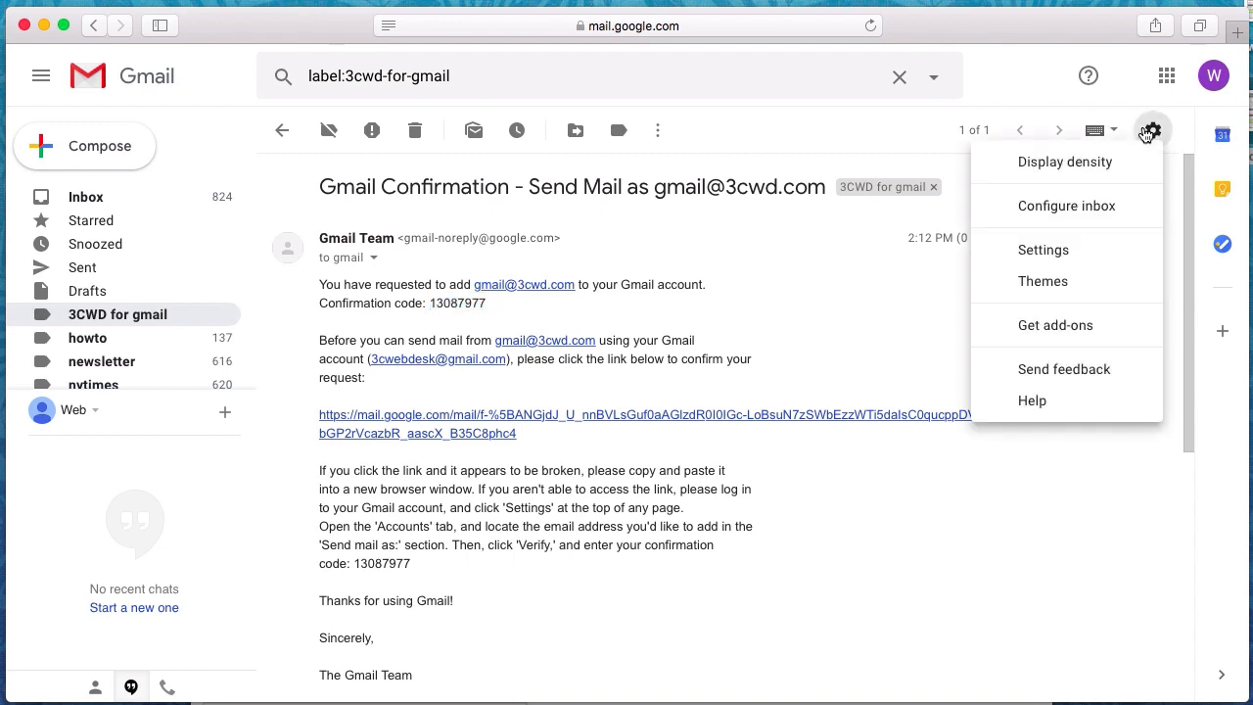
{"action": "left_click", "coordinate": [1046, 250]}
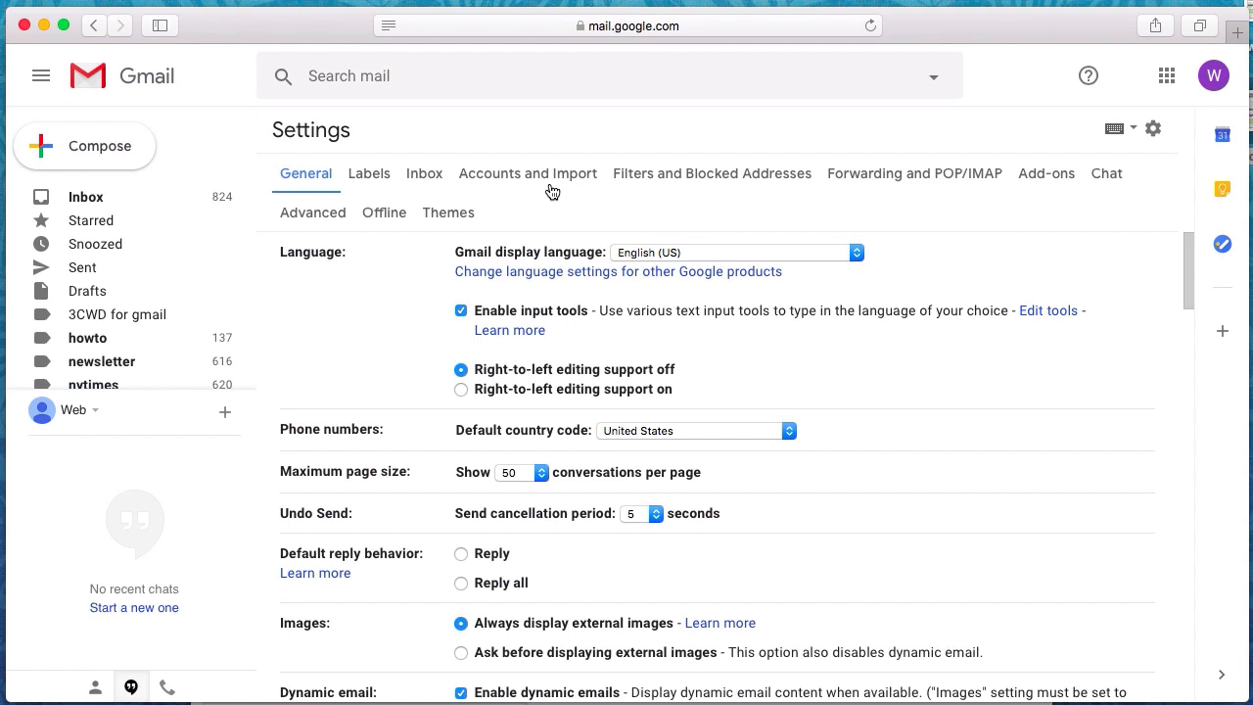
{"action": "left_click", "coordinate": [552, 189]}
{"action": "scroll", "coordinate": [746, 391], "scroll_direction": "down", "scroll_amount": 3}
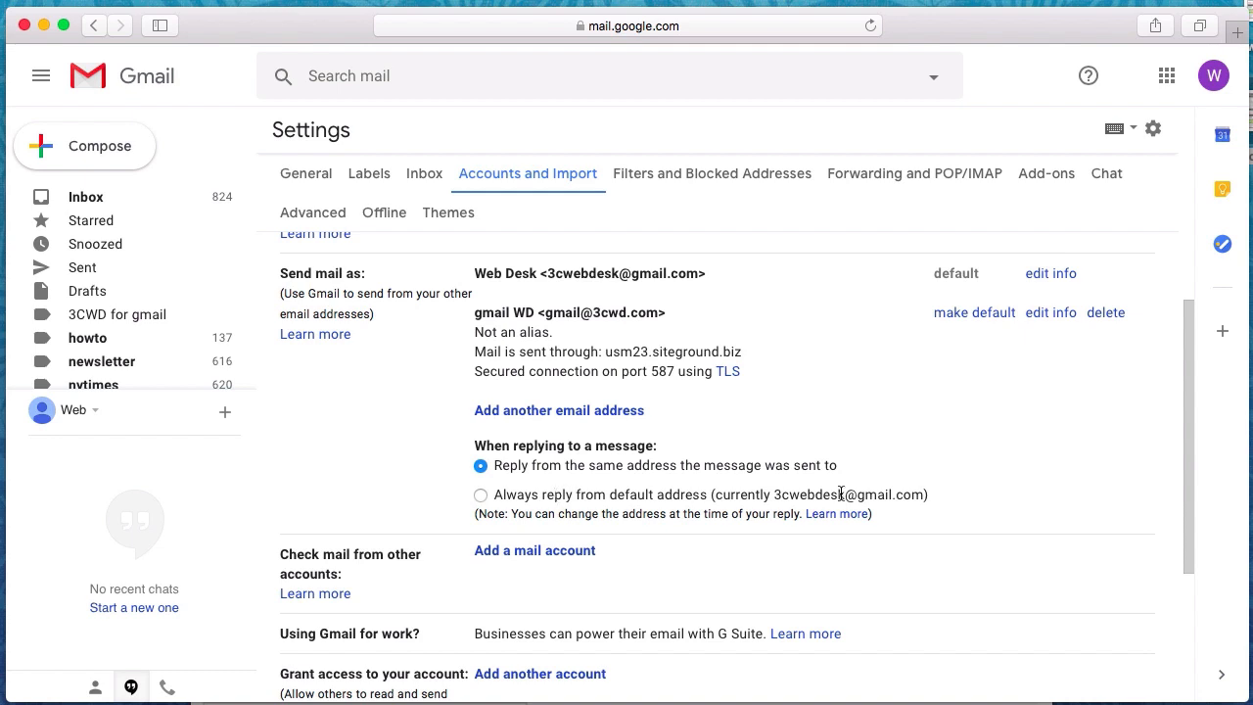
{"action": "left_click_drag", "start_coordinate": [924, 493], "coordinate": [777, 499]}
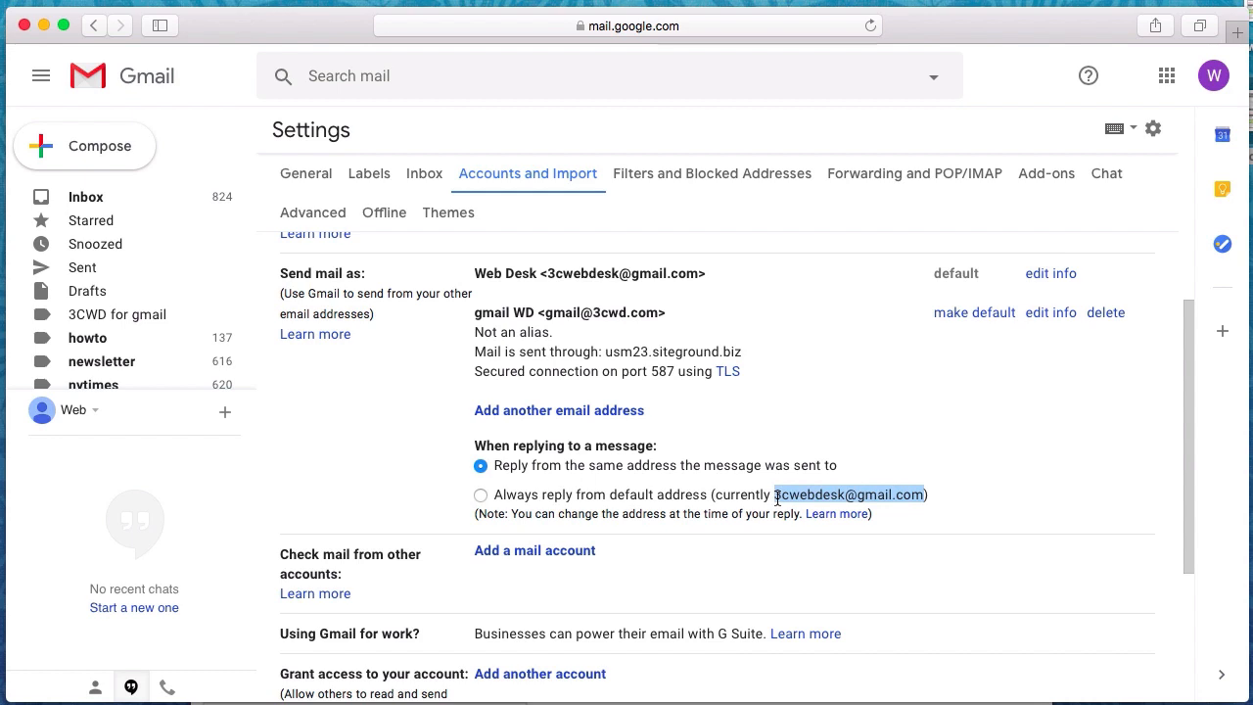
{"action": "left_click", "coordinate": [1214, 93]}
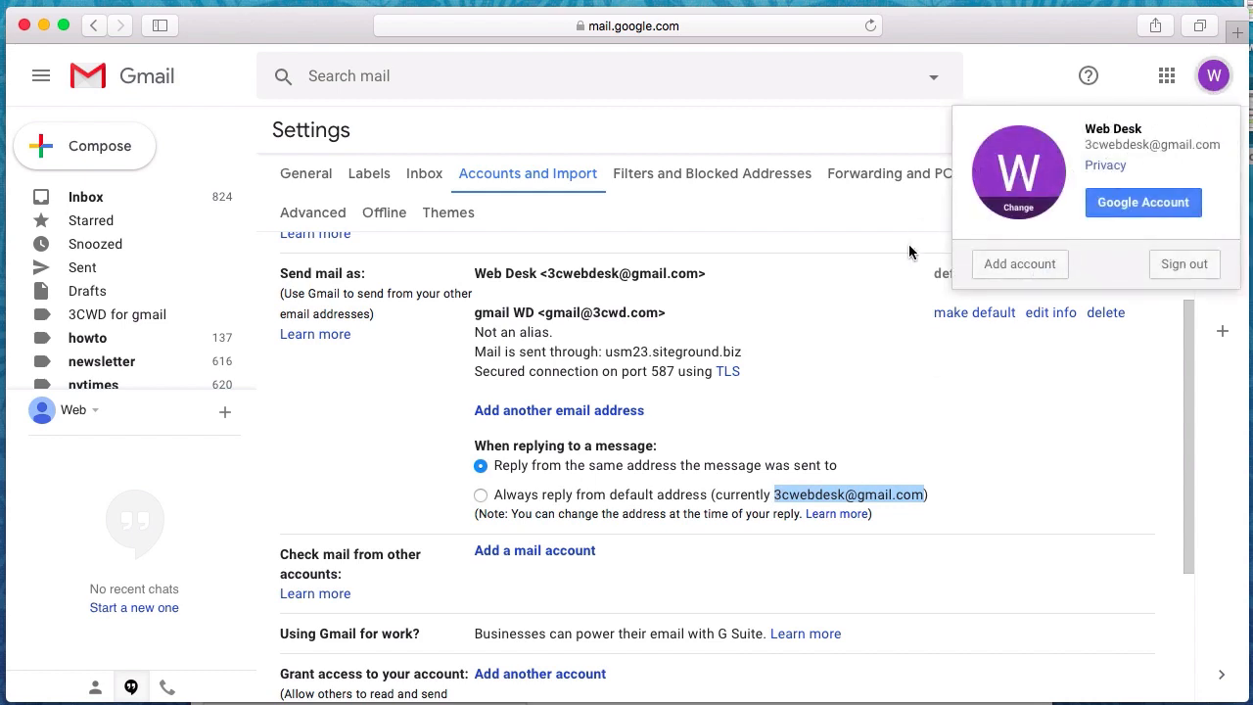
{"action": "left_click", "coordinate": [880, 326]}
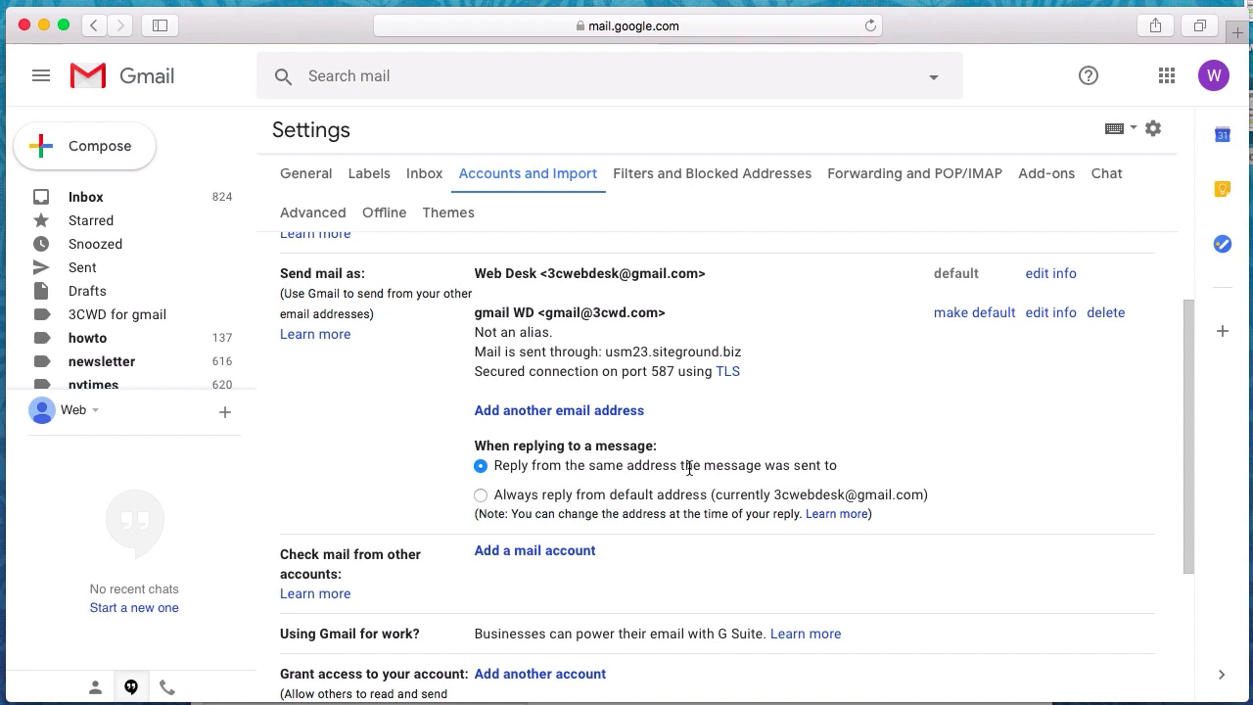
Delete the filter labelling custom-domain mail 3CWD for gmail, then go to General settings
{"action": "left_click", "coordinate": [89, 205]}
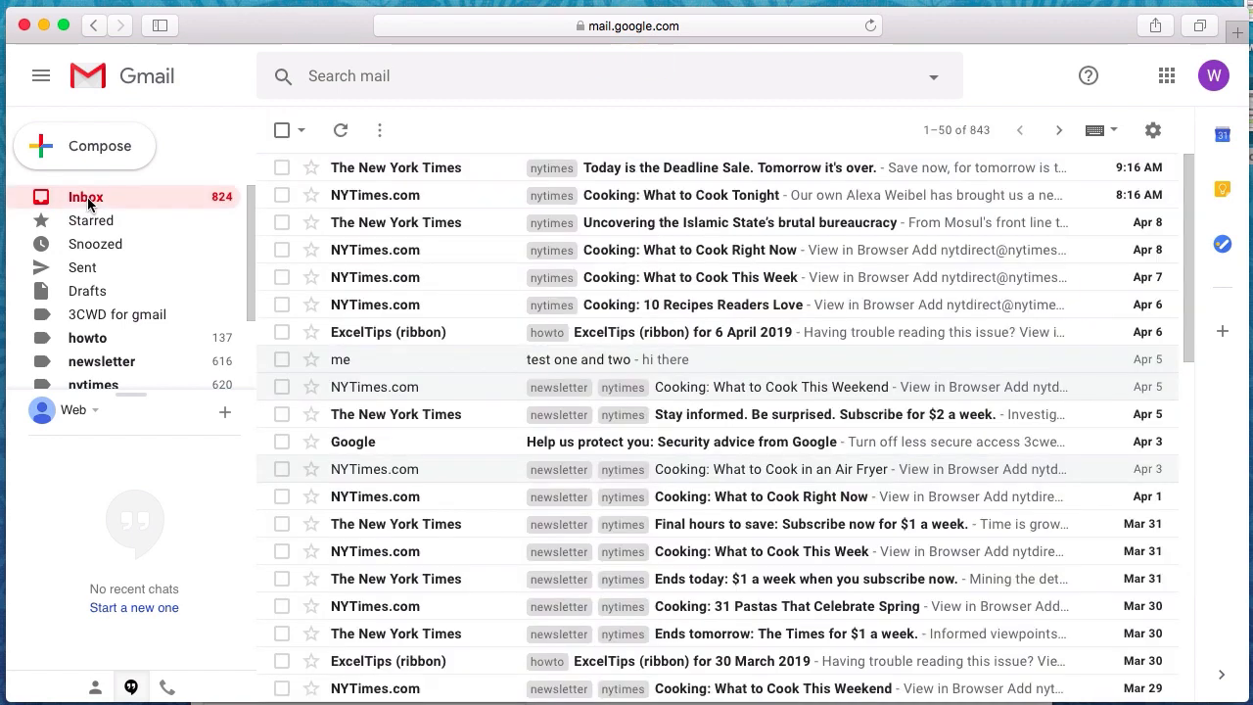
{"action": "left_click", "coordinate": [1155, 133]}
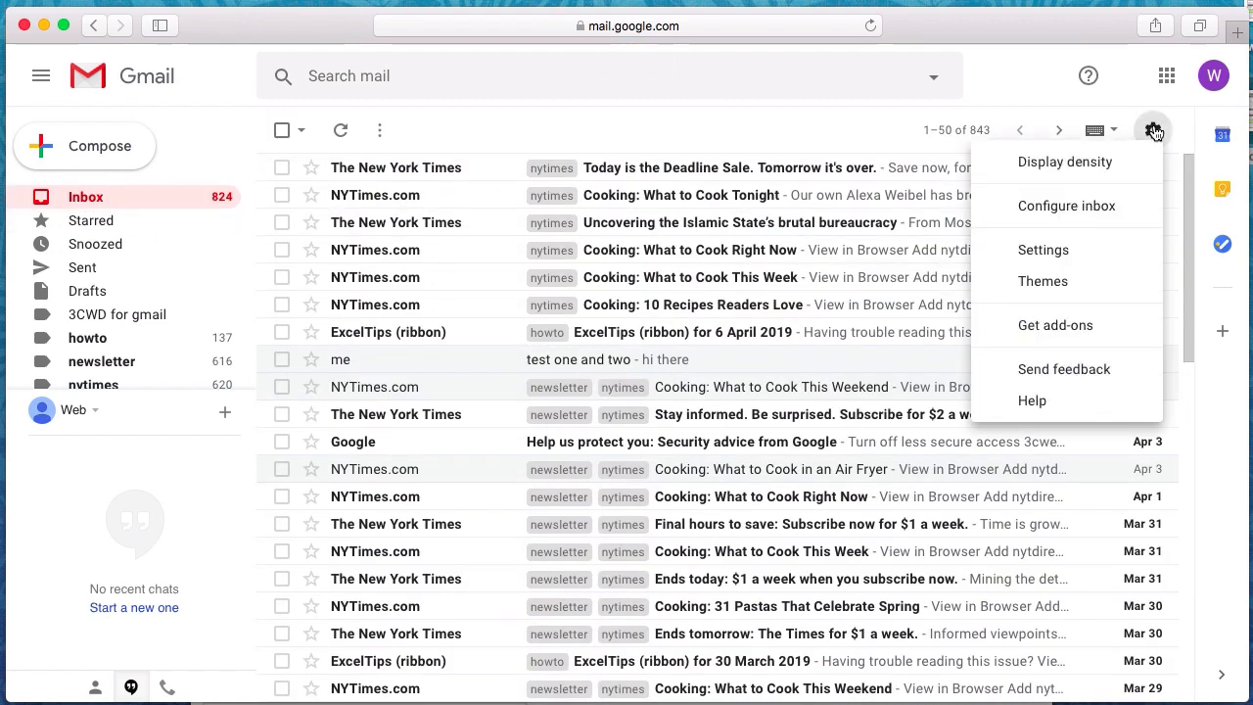
{"action": "left_click", "coordinate": [1065, 251]}
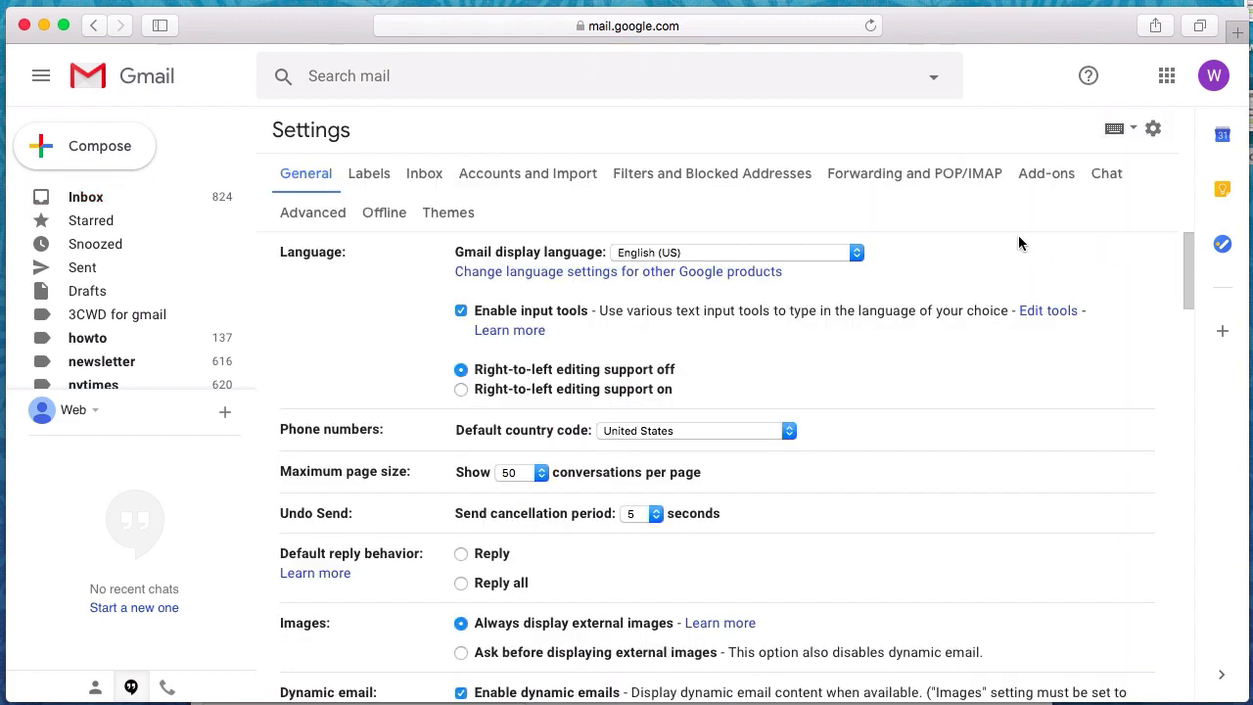
{"action": "left_click", "coordinate": [669, 181]}
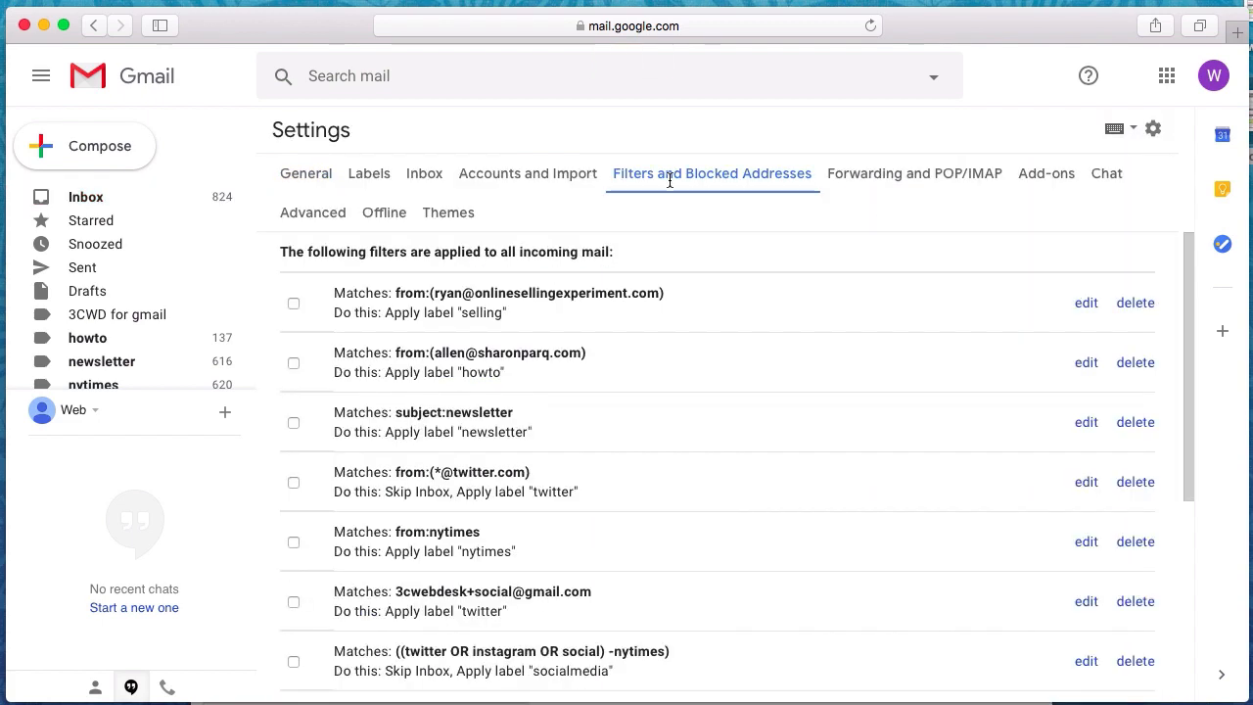
{"action": "scroll", "coordinate": [842, 372], "scroll_direction": "down", "scroll_amount": 5}
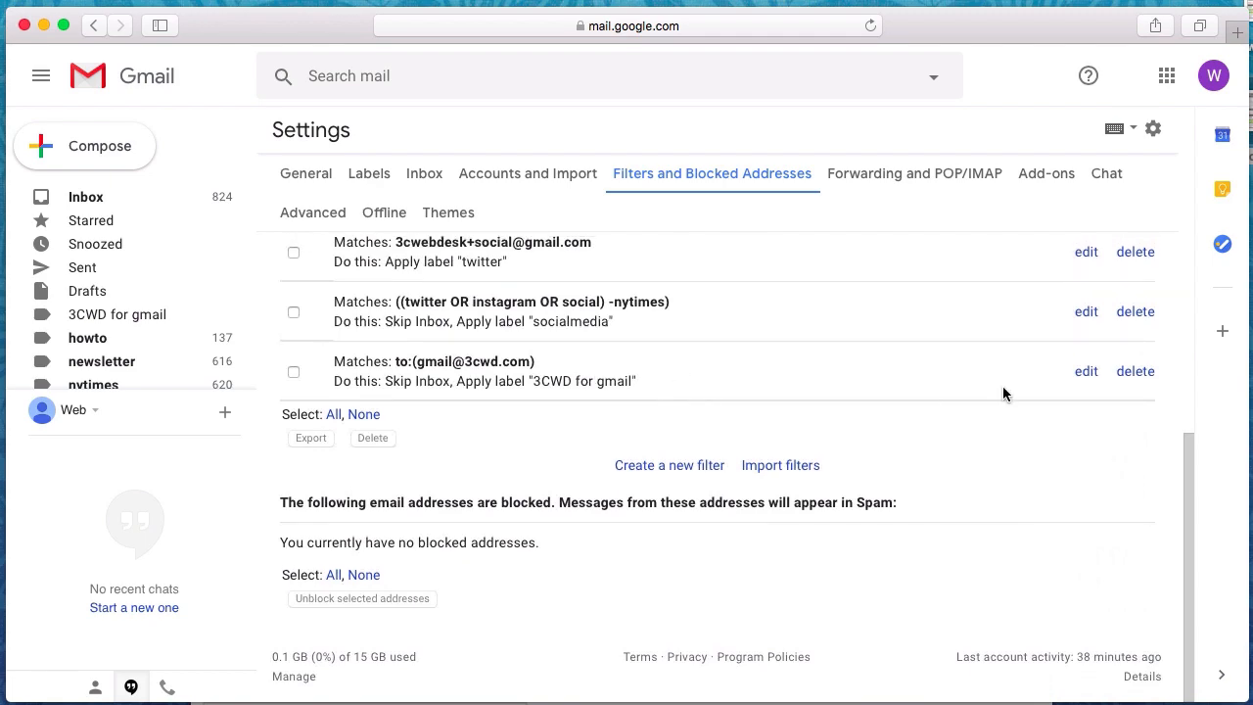
{"action": "left_click", "coordinate": [1134, 373]}
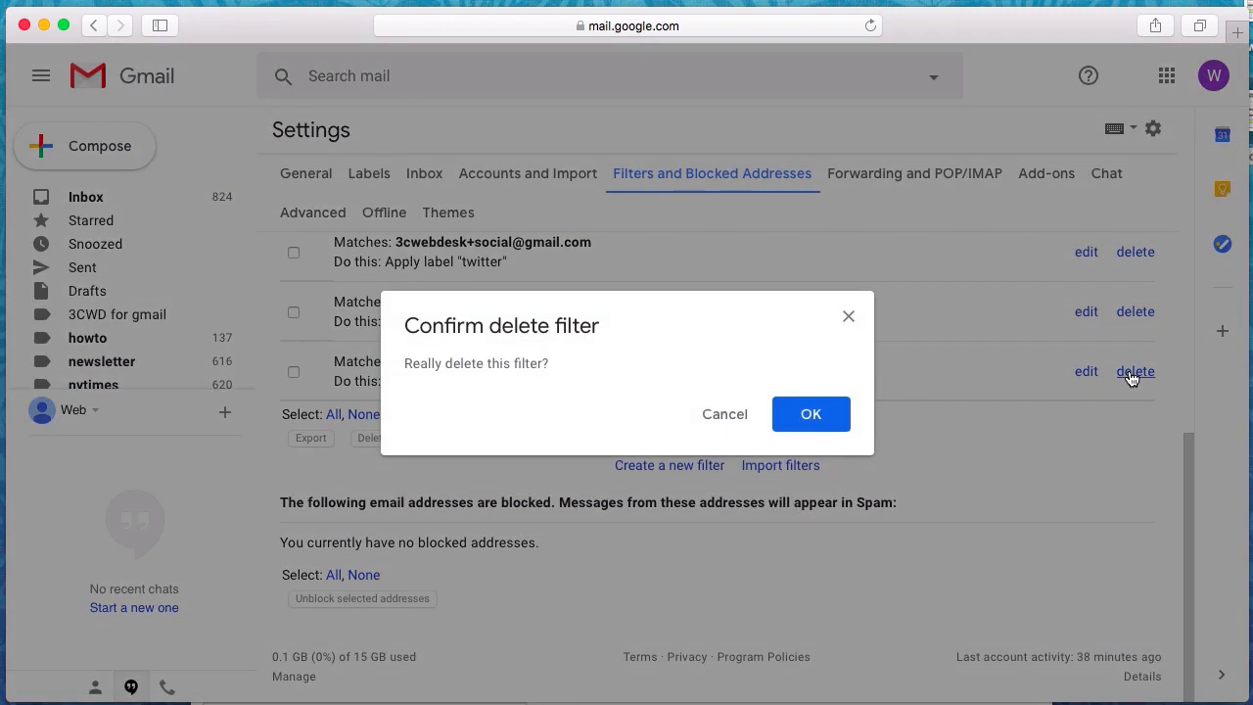
{"action": "left_click", "coordinate": [842, 421]}
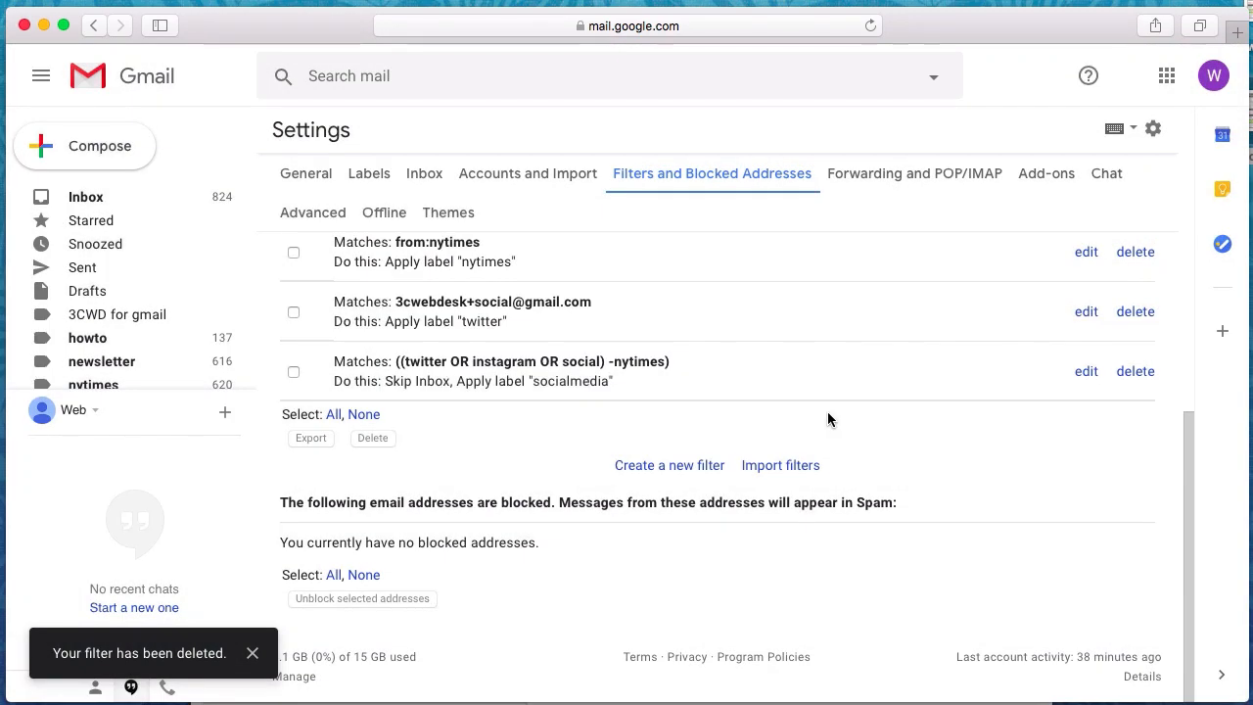
{"action": "scroll", "coordinate": [772, 391], "scroll_direction": "up", "scroll_amount": 5}
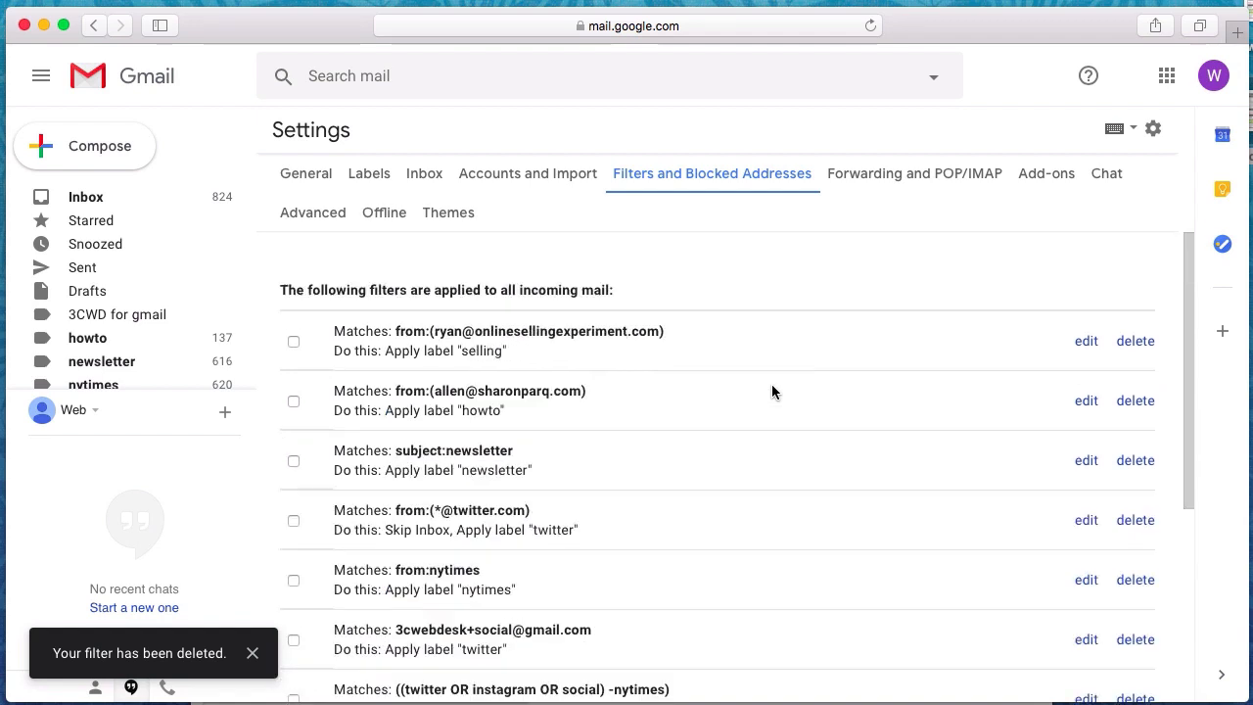
{"action": "left_click", "coordinate": [322, 173]}
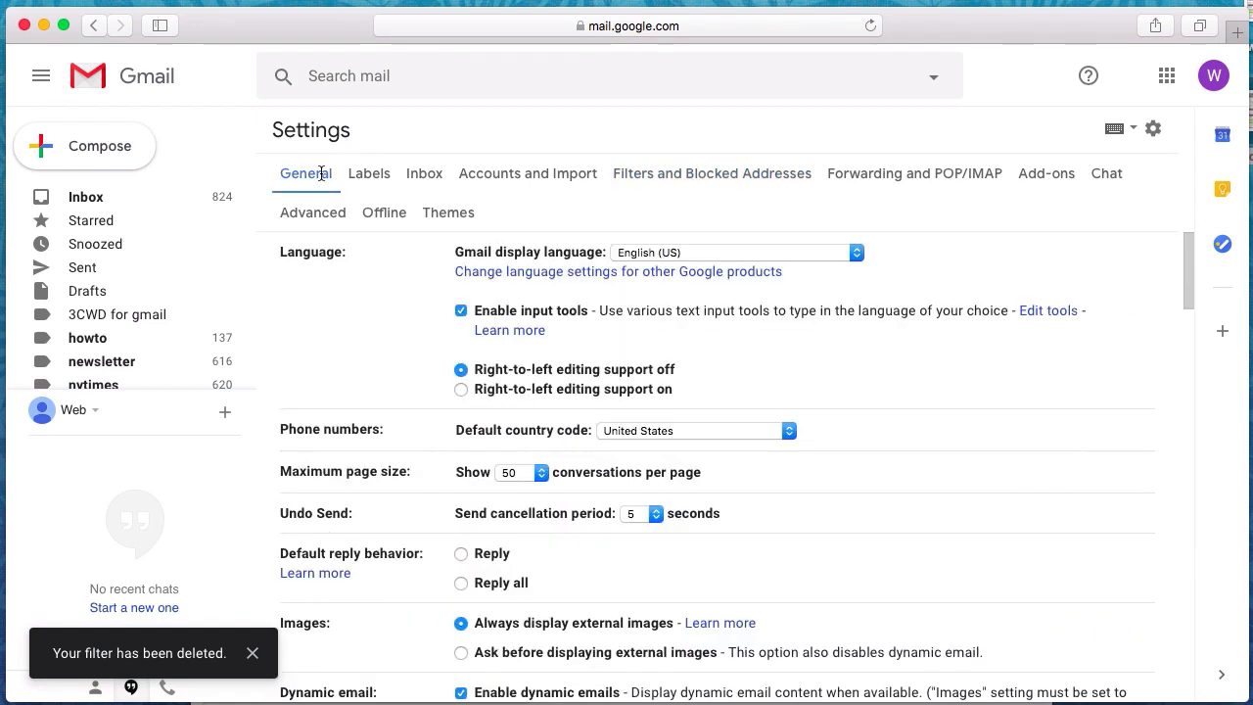
Open the 'testing additional gmail account' message, check its sender details and signed-in account, and open its More menu
{"action": "left_click", "coordinate": [110, 206]}
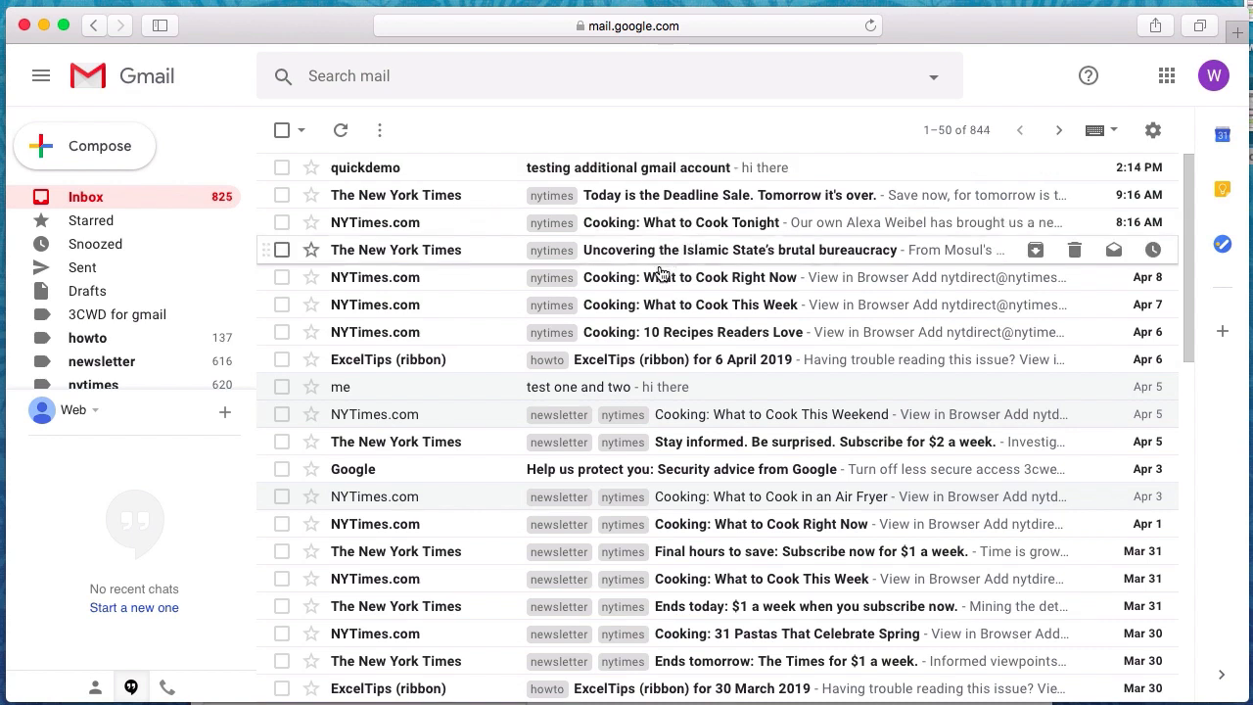
{"action": "left_click", "coordinate": [603, 170]}
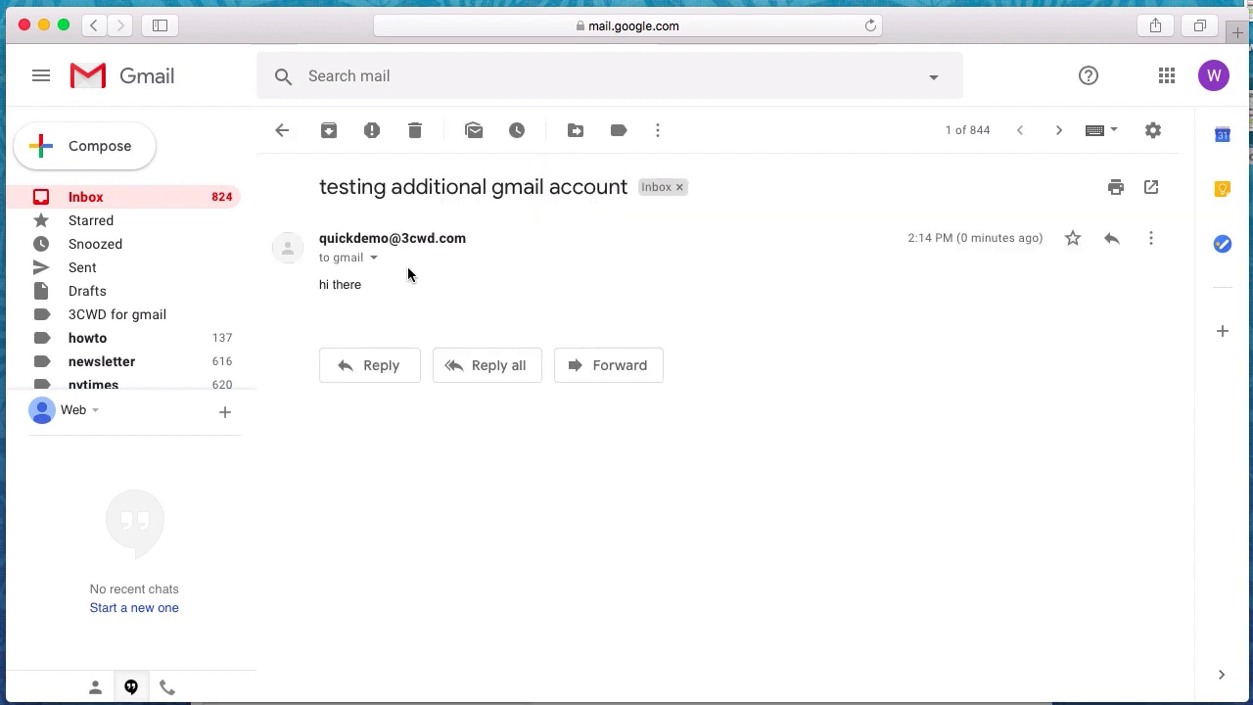
{"action": "left_click", "coordinate": [375, 257]}
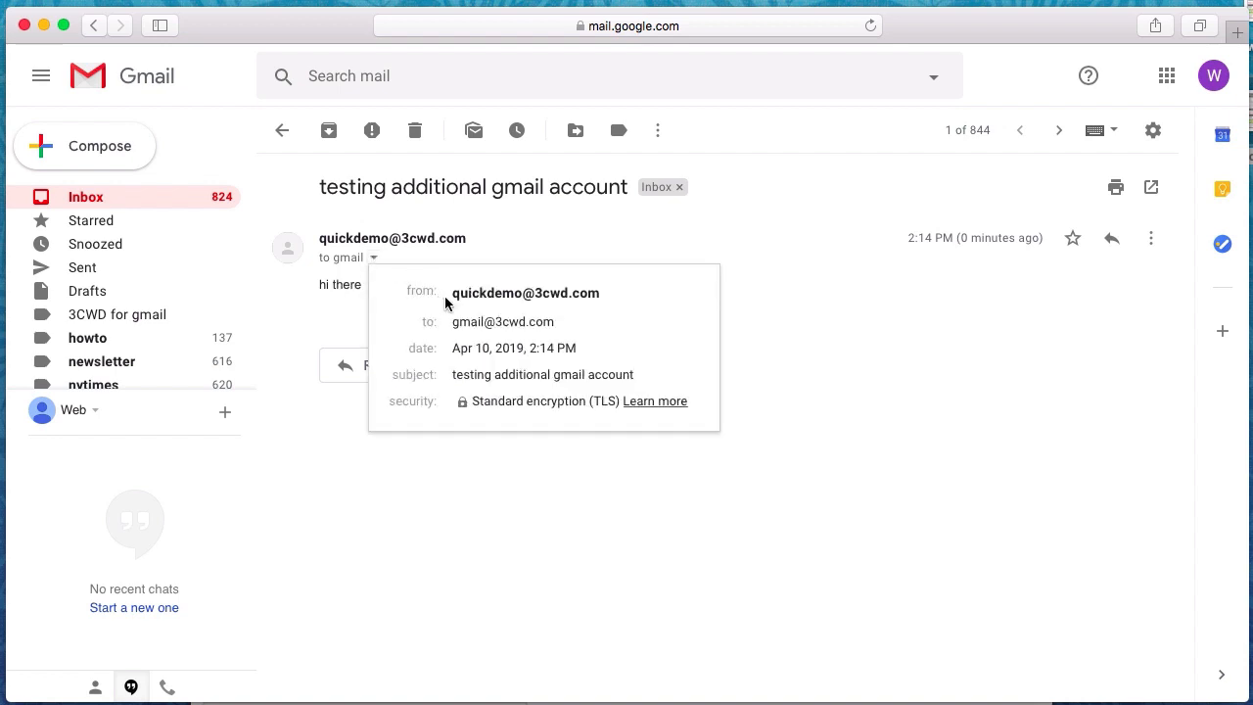
{"action": "mouse_move", "coordinate": [486, 323]}
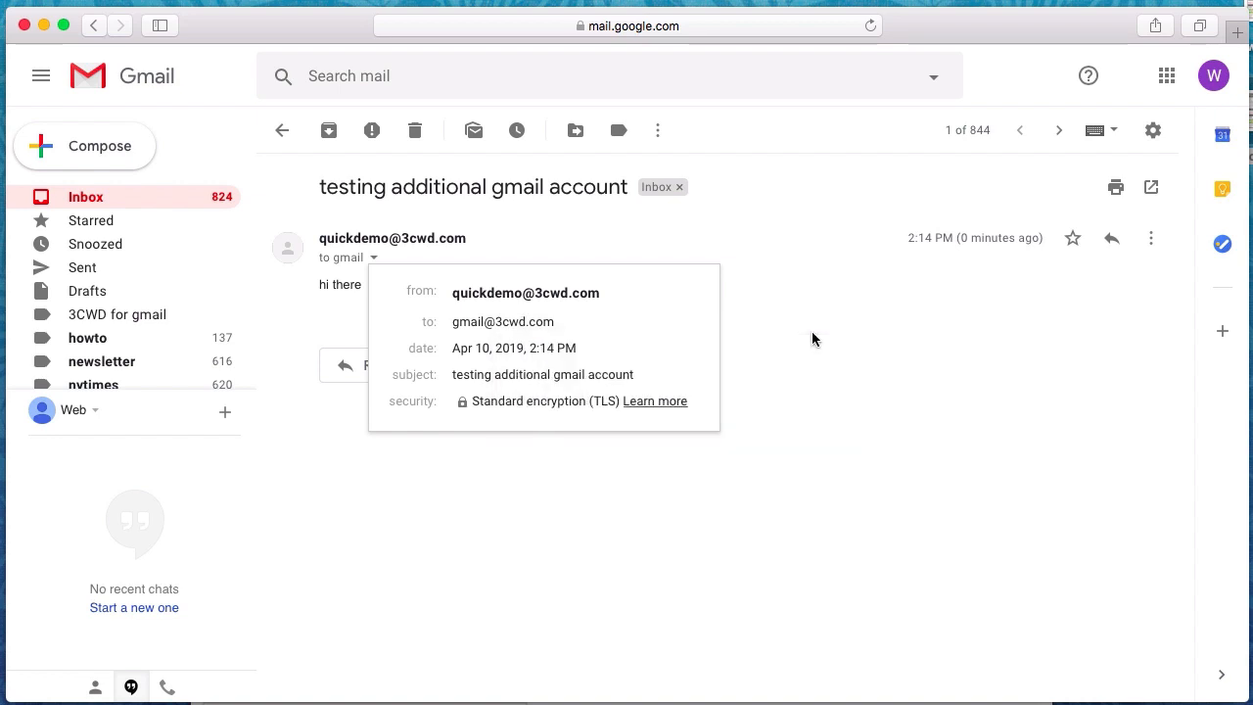
{"action": "left_click", "coordinate": [811, 333]}
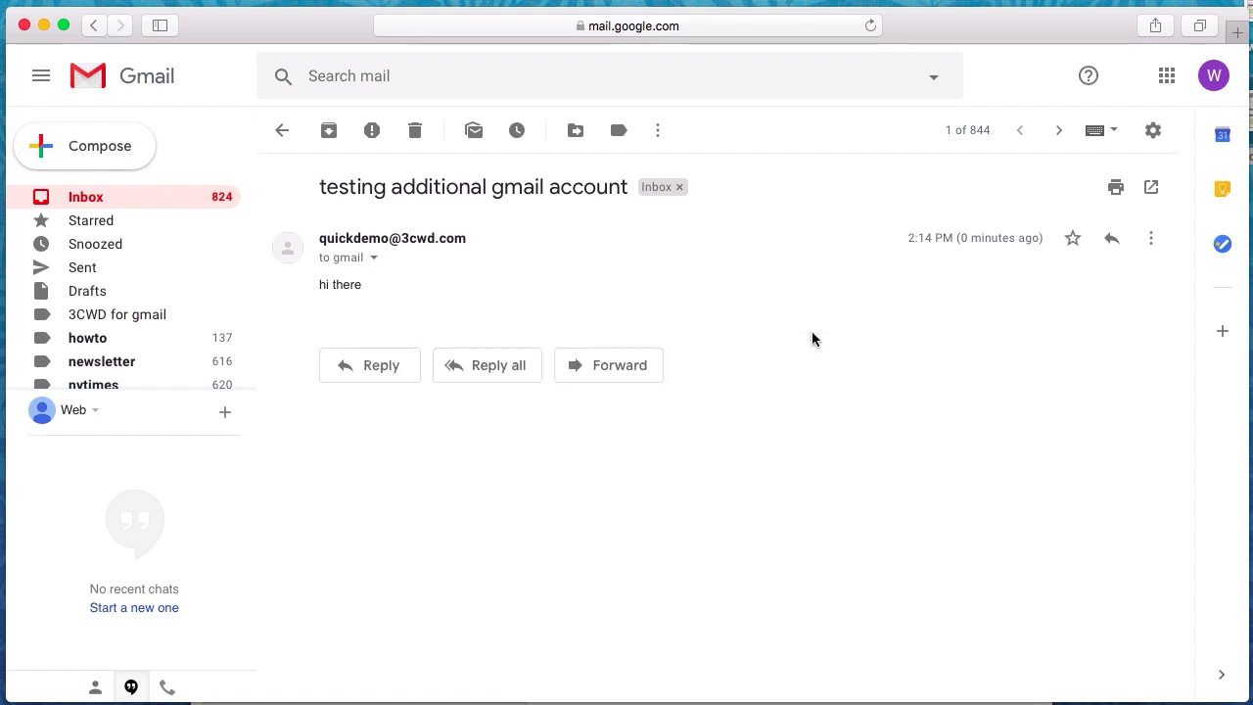
{"action": "left_click", "coordinate": [1148, 240]}
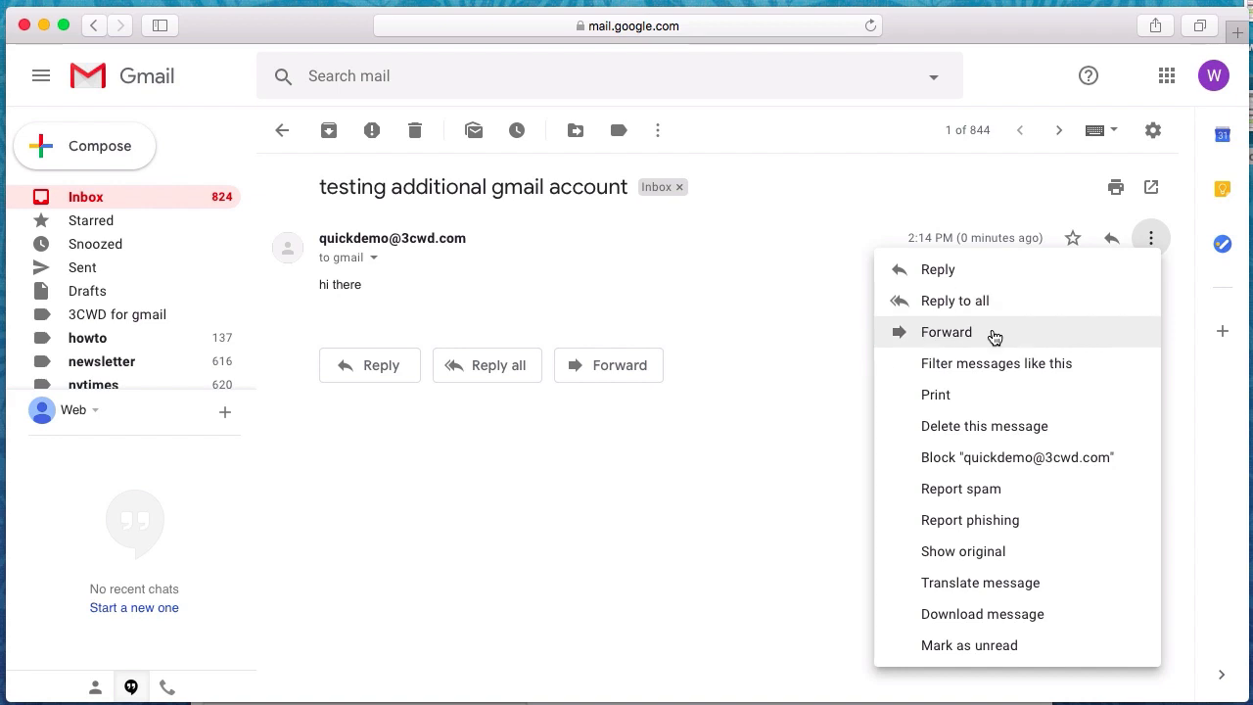
{"action": "left_click", "coordinate": [1214, 78]}
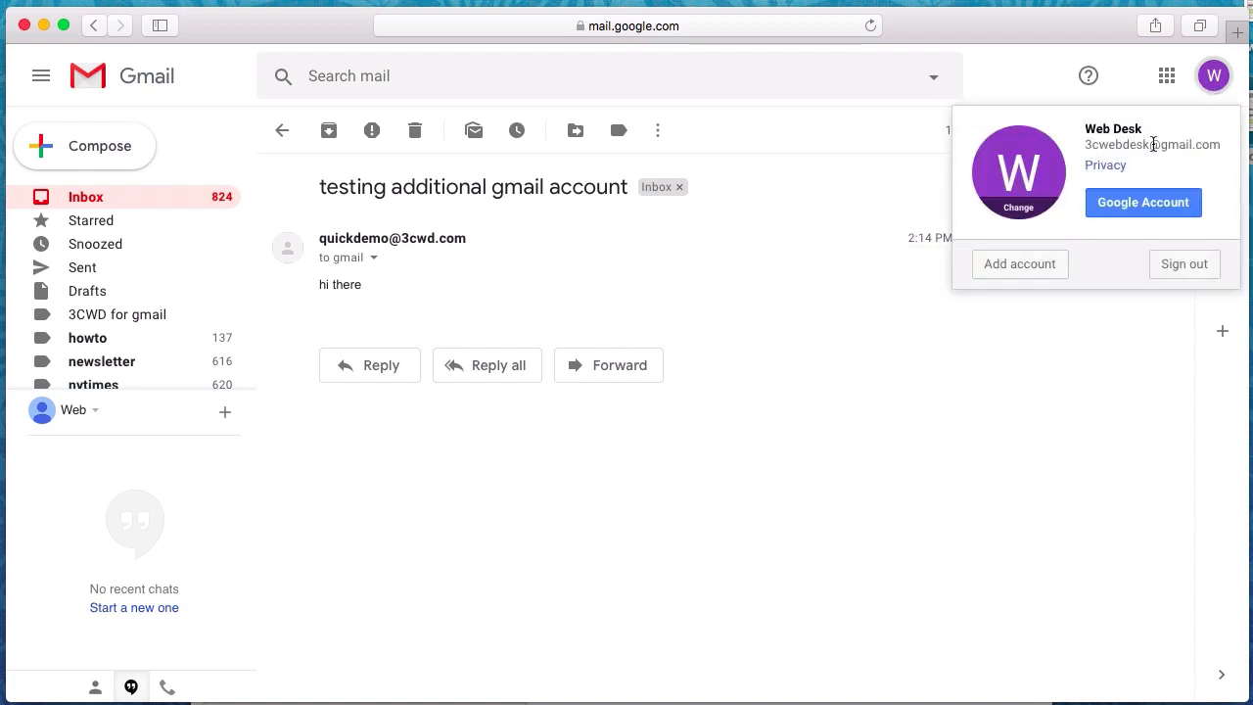
{"action": "left_click", "coordinate": [866, 186]}
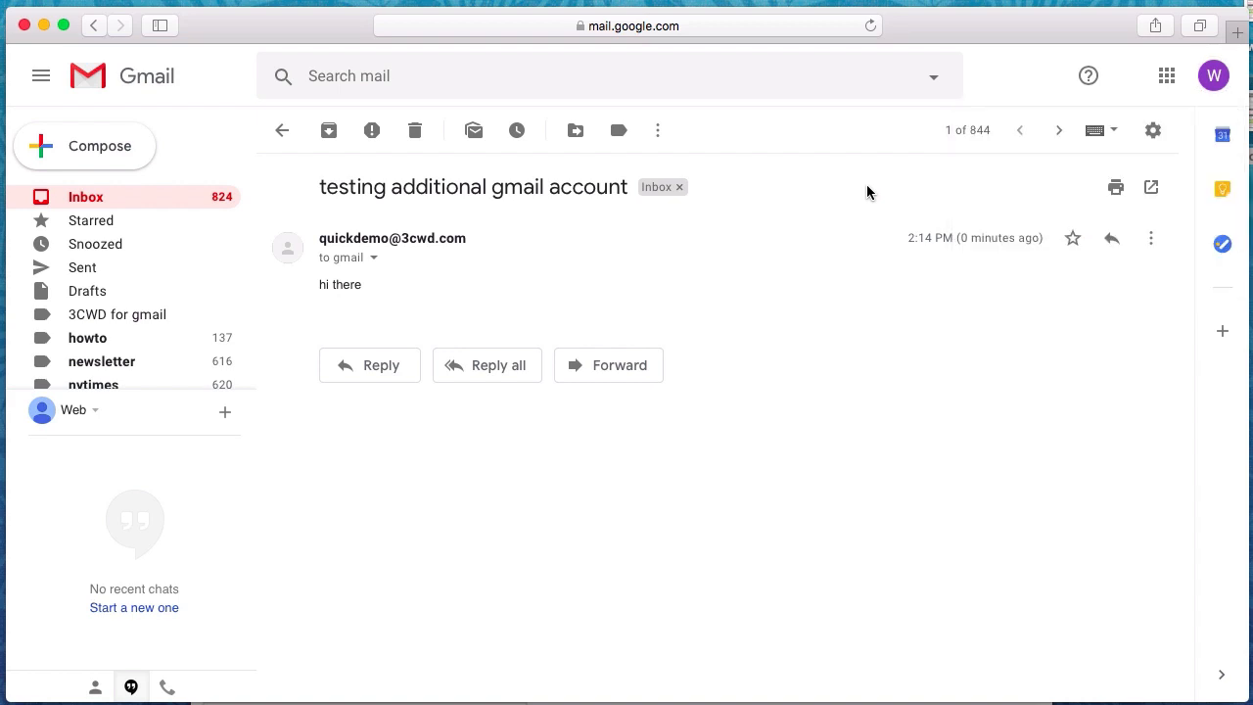
{"action": "left_click", "coordinate": [1151, 238]}
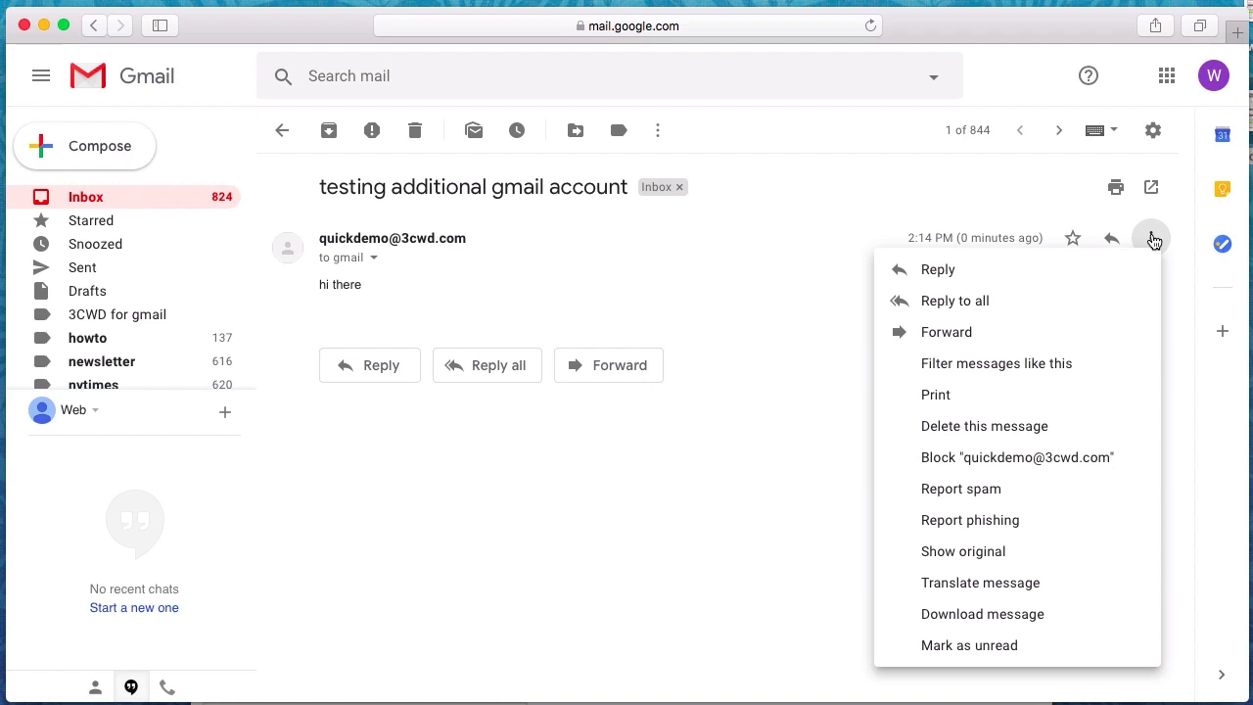
Start a filter matching mail sent to the custom-domain address, with the From criterion cleared
{"action": "left_click", "coordinate": [943, 363]}
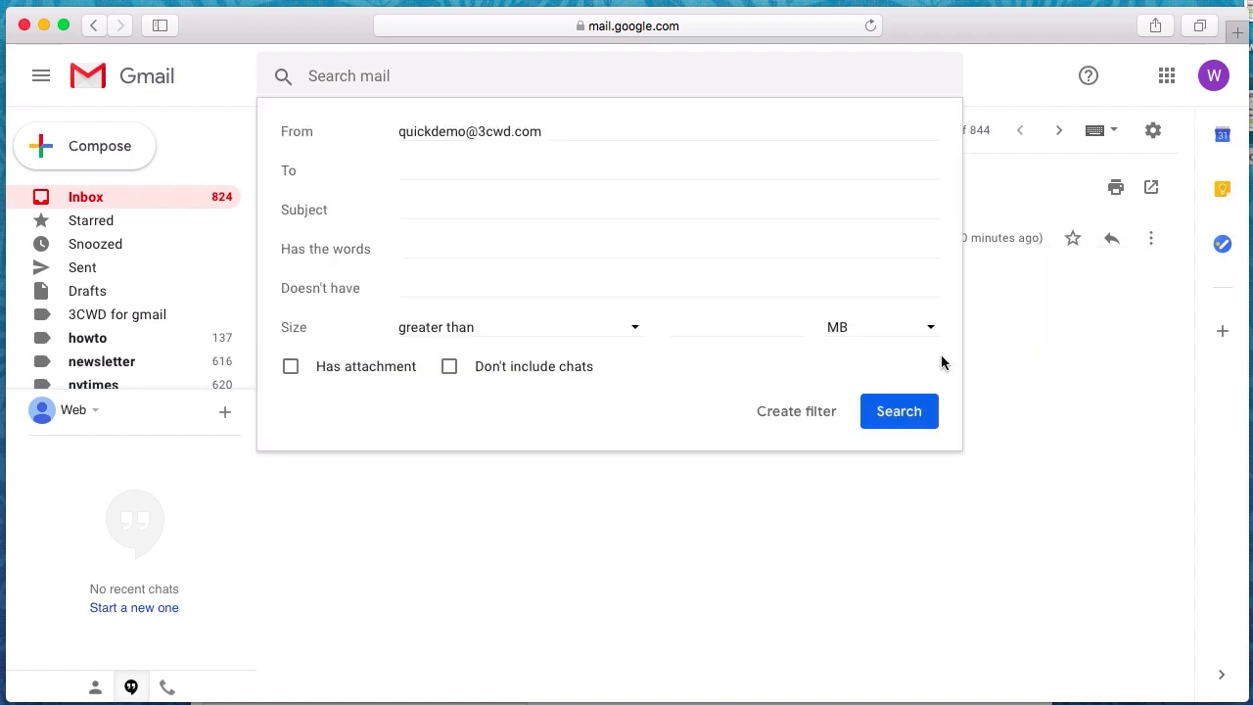
{"action": "triple_click", "coordinate": [547, 130]}
{"action": "key", "text": "BackSpace"}
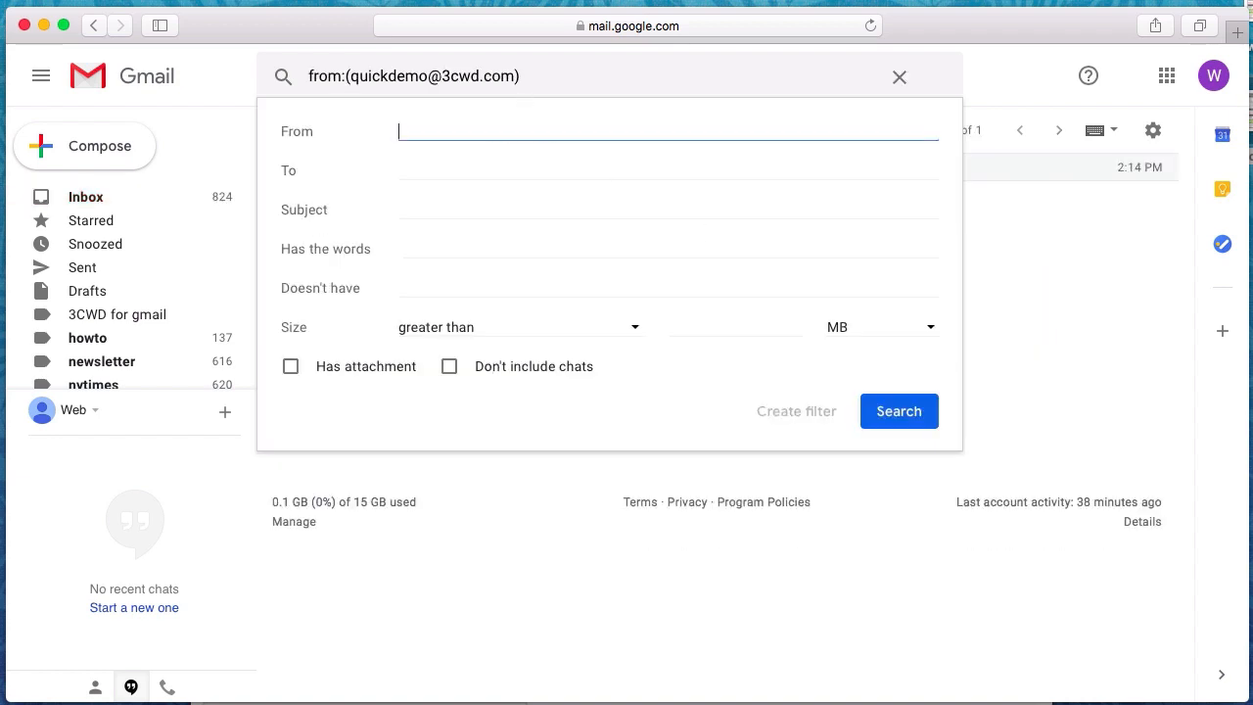
{"action": "key", "text": "Tab"}
{"action": "type", "text": "gmail"}
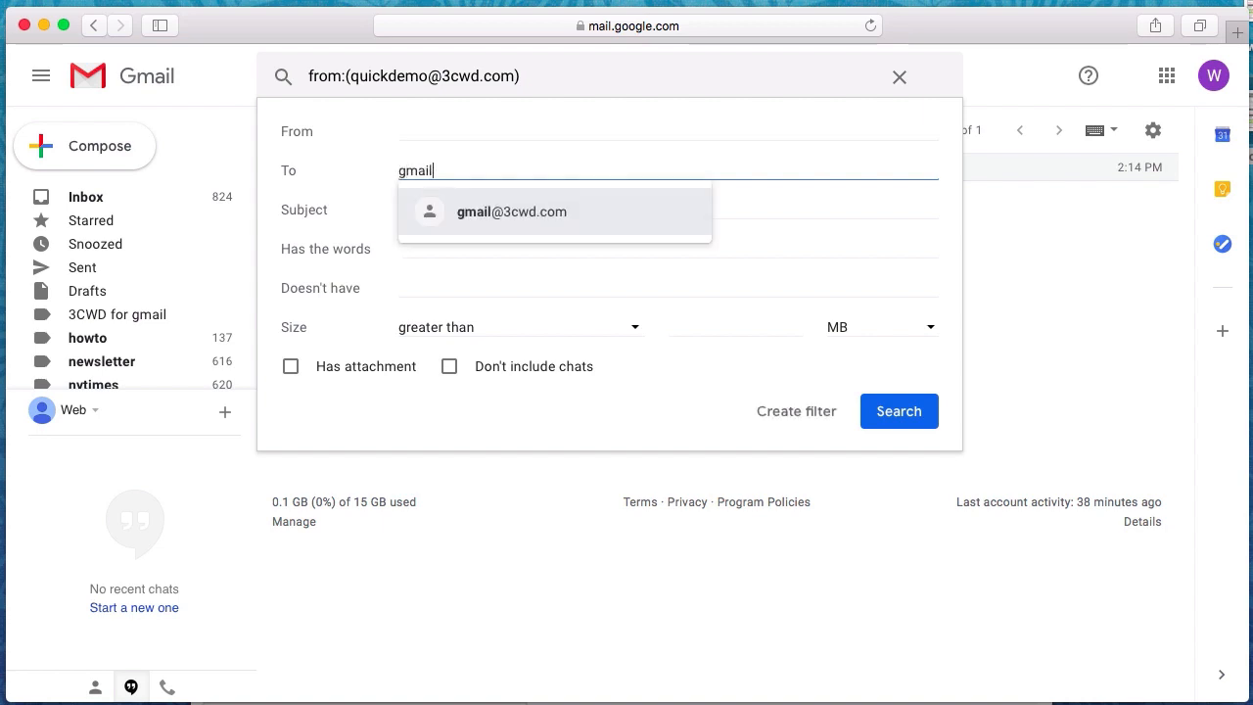
{"action": "left_click", "coordinate": [534, 213]}
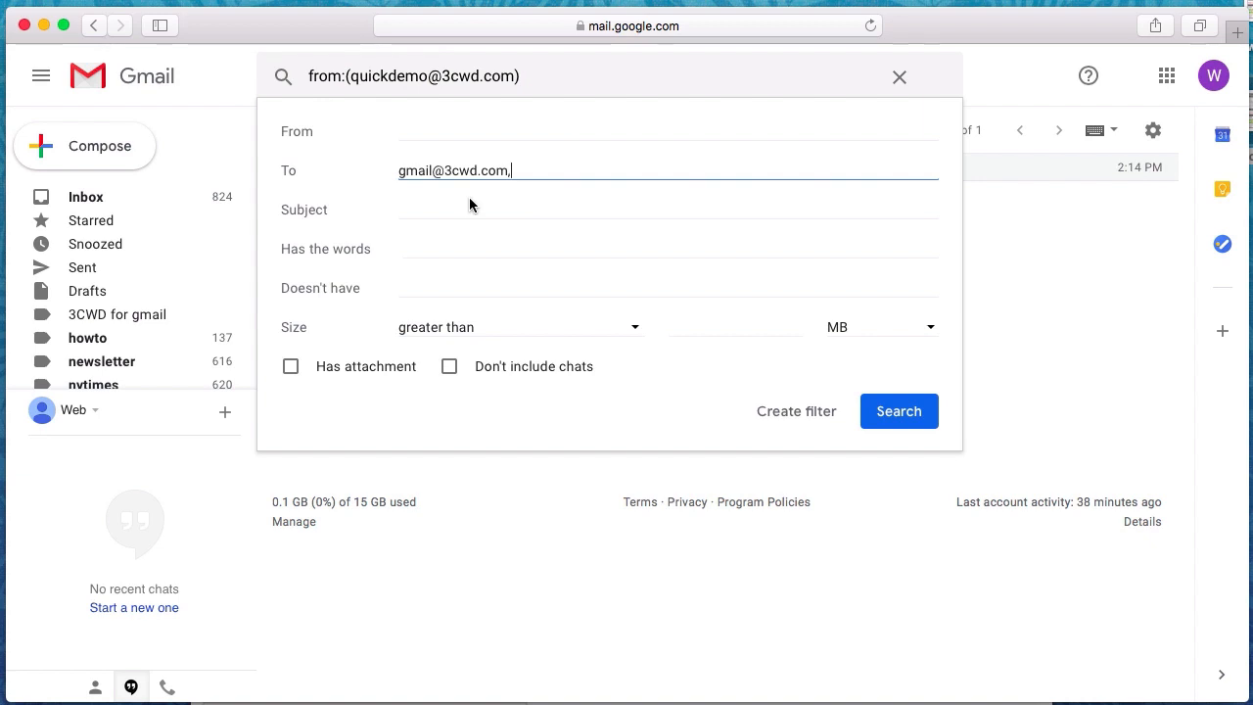
{"action": "left_click", "coordinate": [770, 416]}
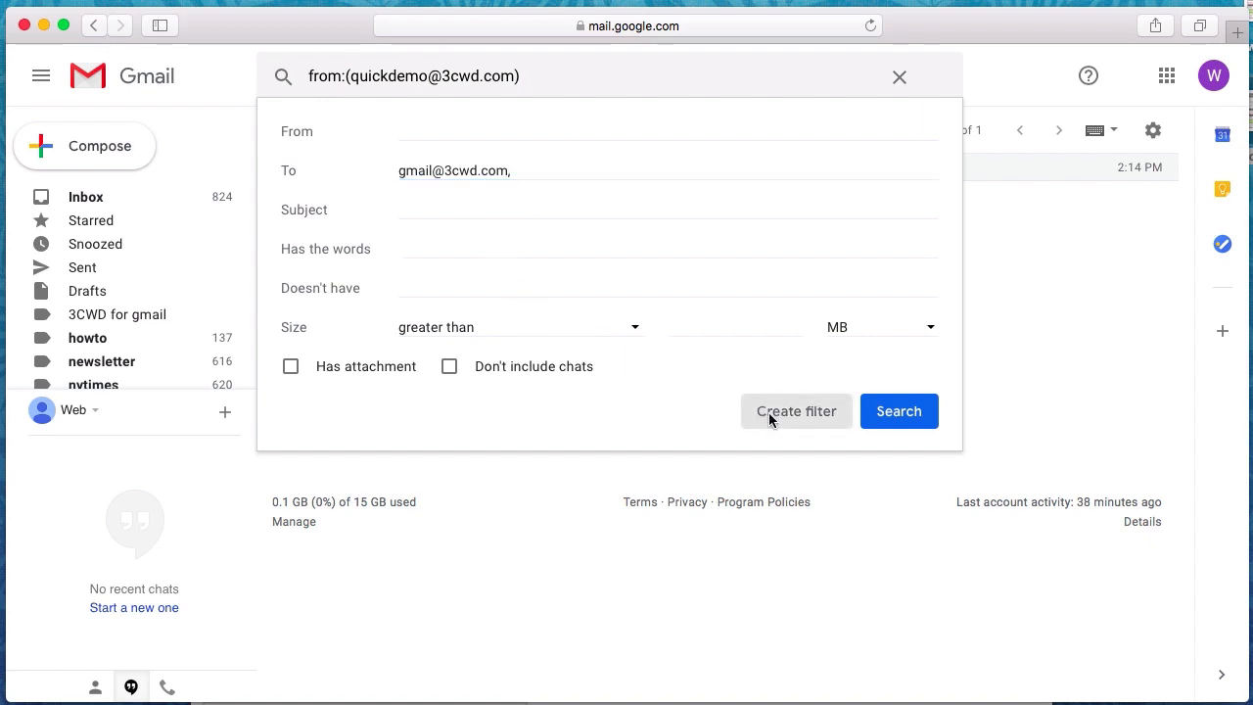
Have the filter label mail 3CWD for gmail, skip the inbox, apply to existing conversations, and create it
{"action": "left_click", "coordinate": [372, 283]}
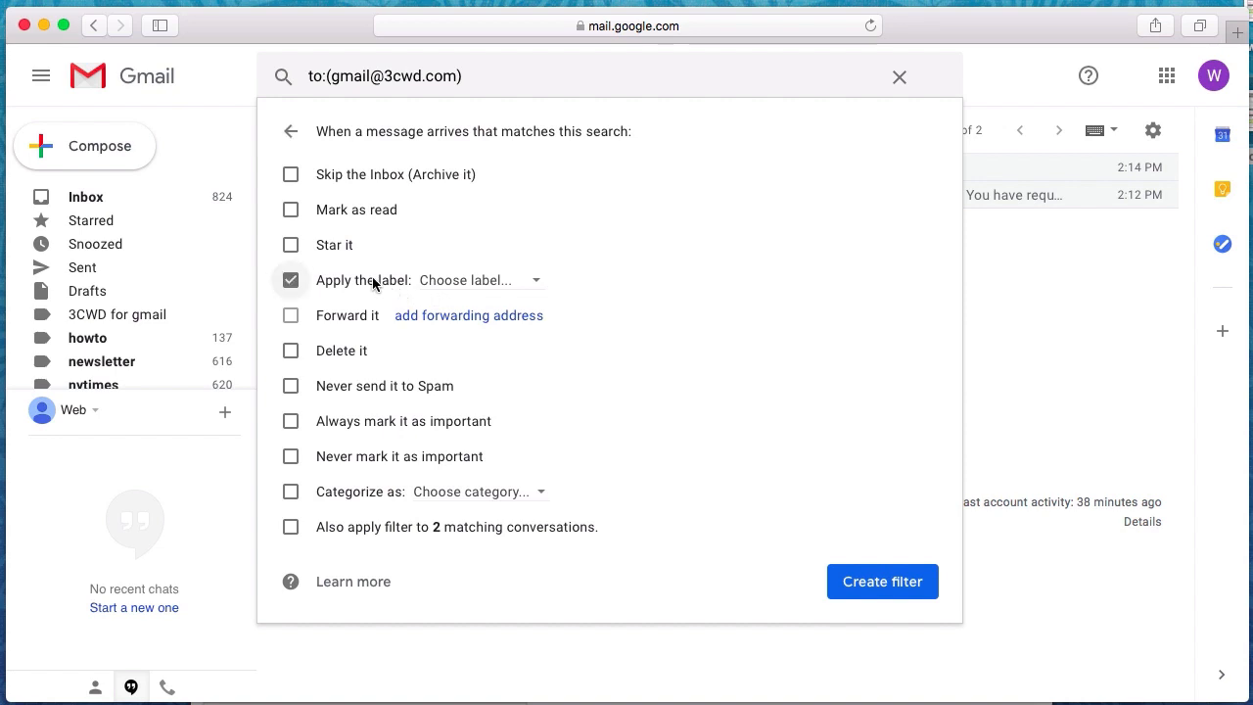
{"action": "left_click", "coordinate": [446, 282]}
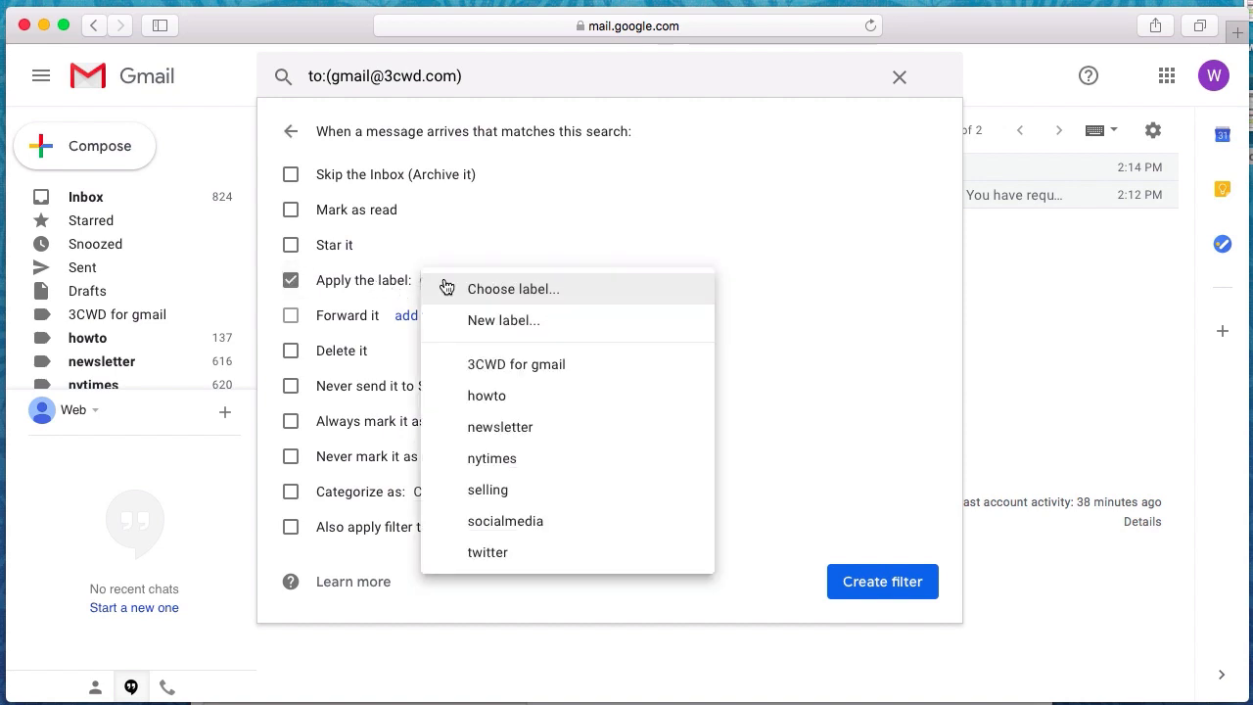
{"action": "left_click", "coordinate": [478, 363]}
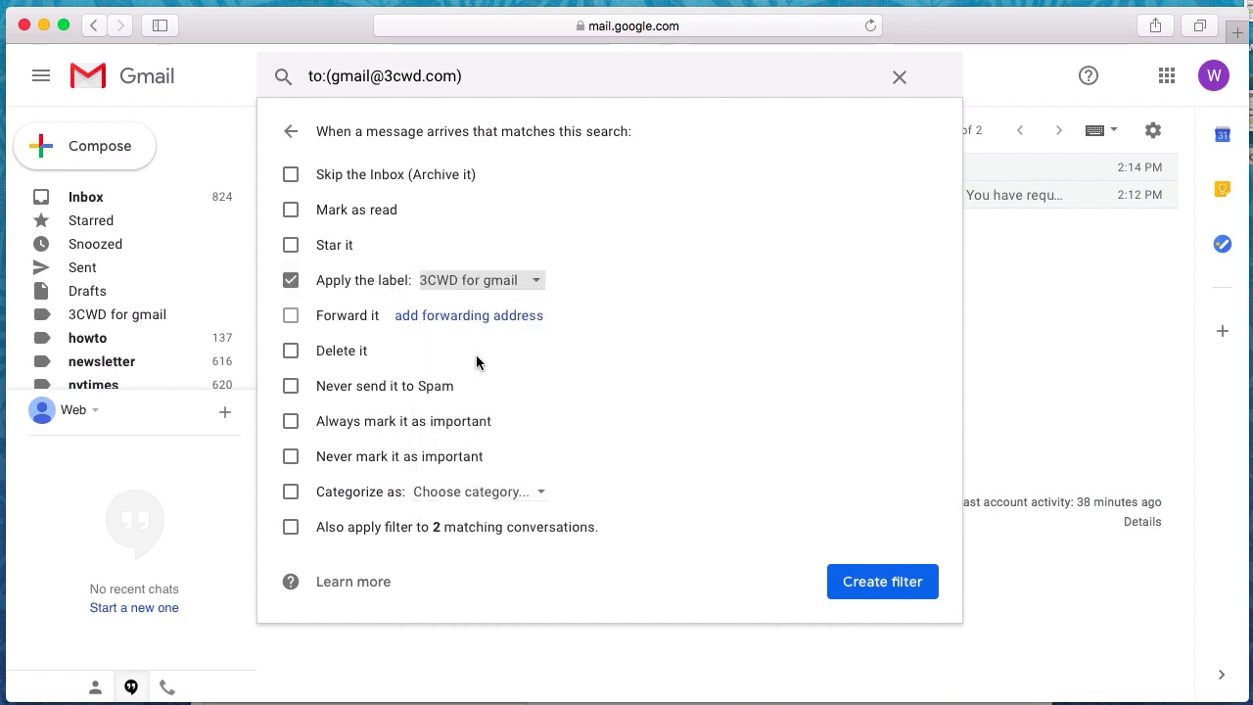
{"action": "left_click", "coordinate": [378, 187]}
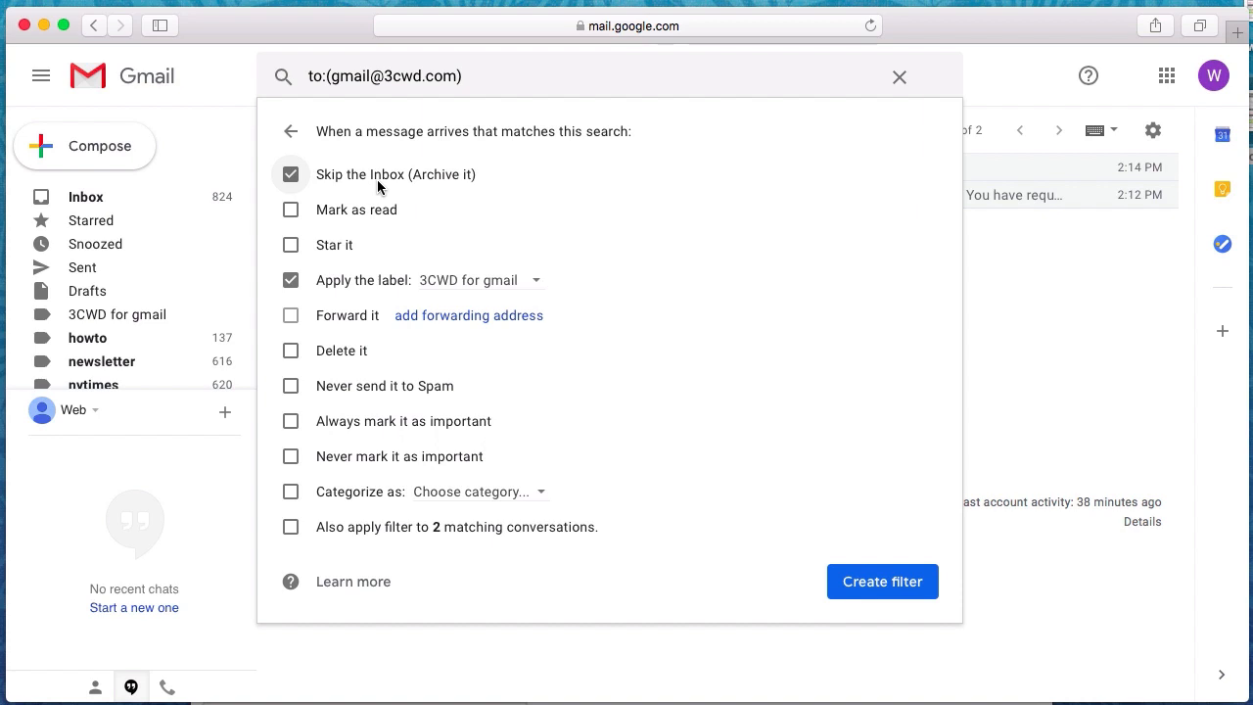
{"action": "left_click", "coordinate": [399, 529]}
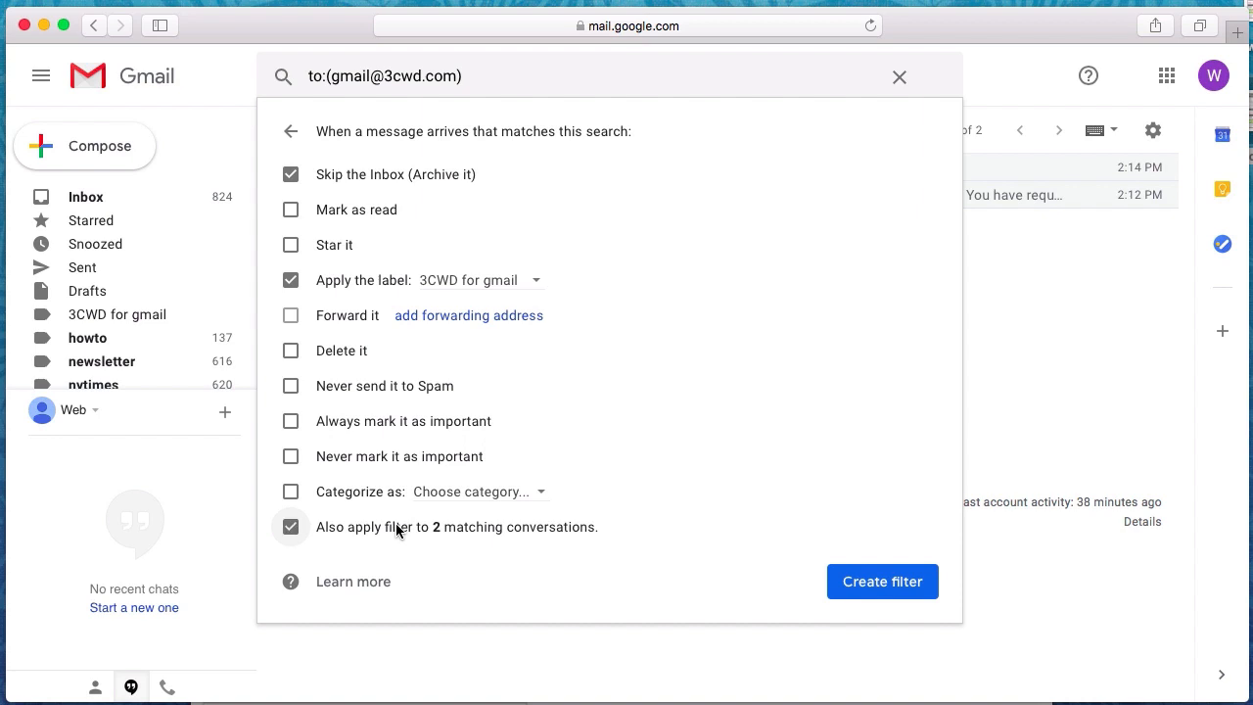
{"action": "left_click", "coordinate": [860, 584]}
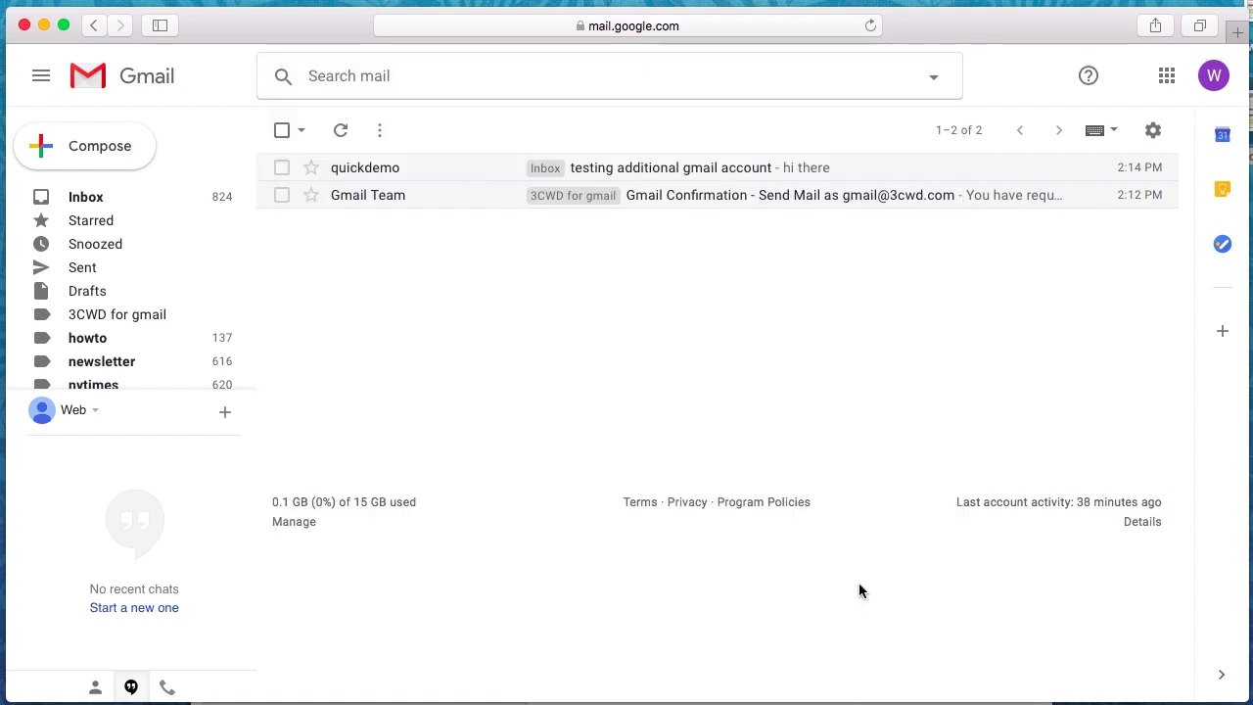
Refresh the inbox and view the 3CWD for gmail label, now showing the new 'testing the filter' message
{"action": "left_click", "coordinate": [93, 200]}
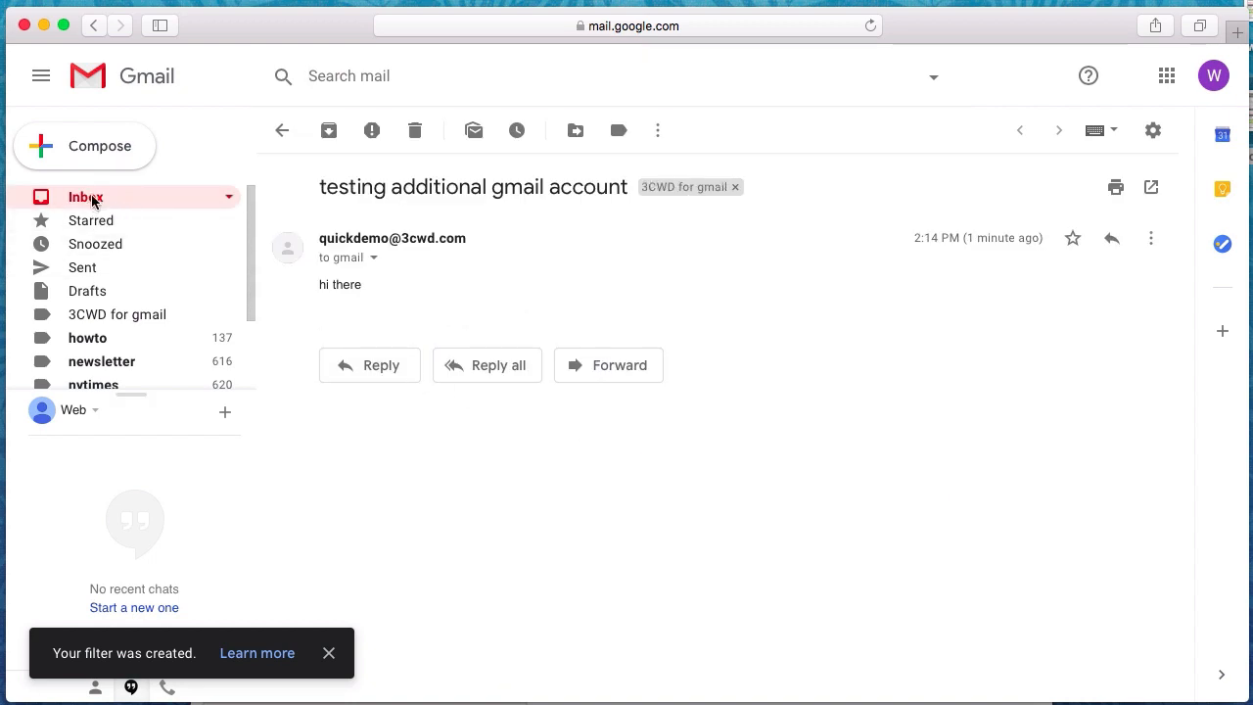
{"action": "left_click", "coordinate": [147, 314]}
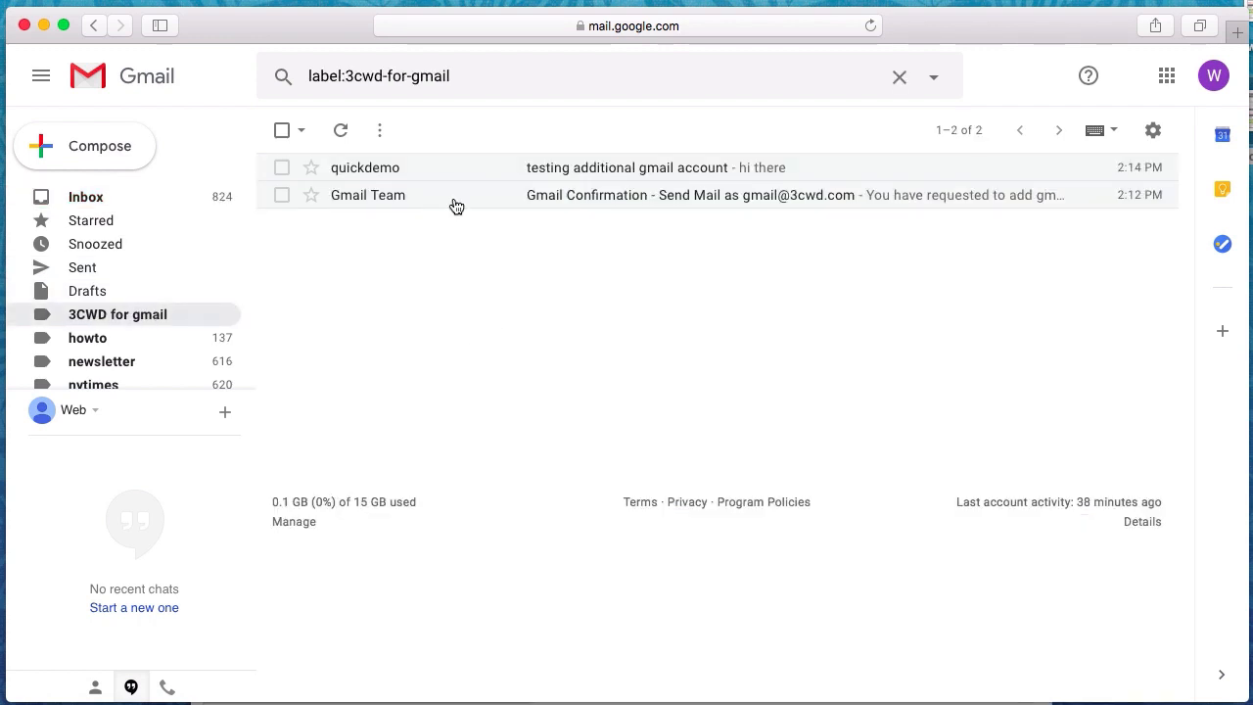
{"action": "left_click", "coordinate": [107, 199]}
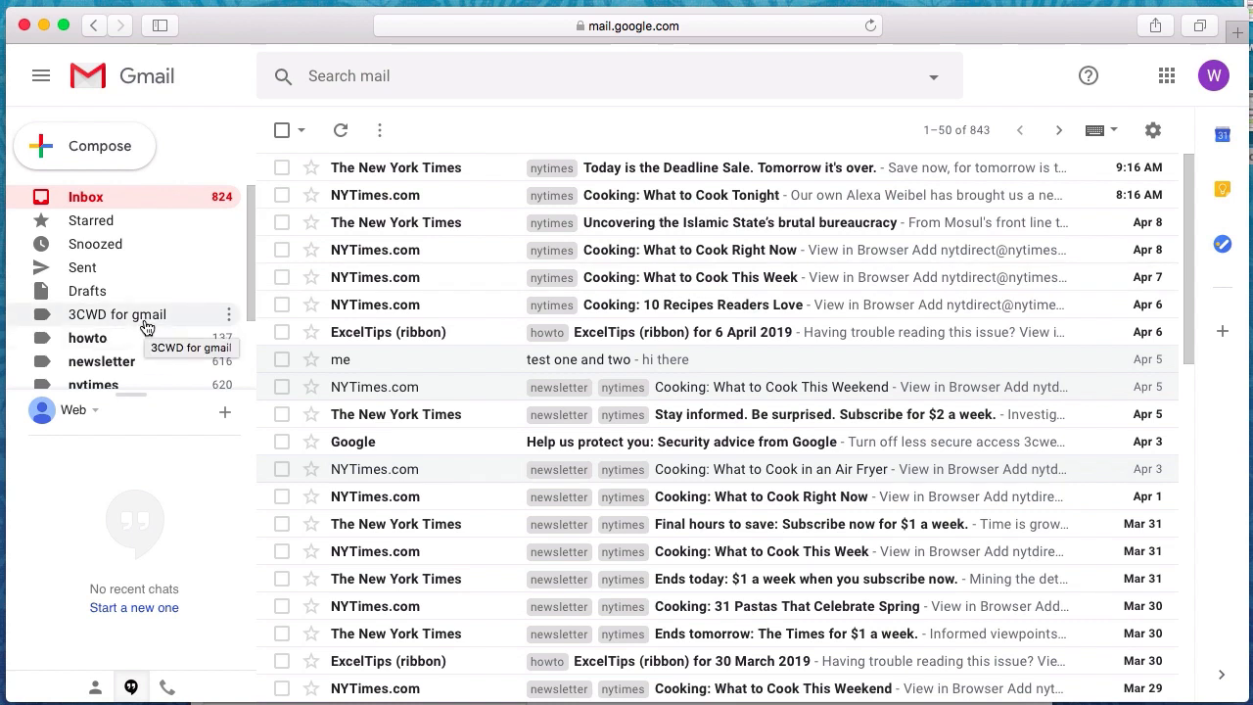
{"action": "left_click", "coordinate": [339, 141]}
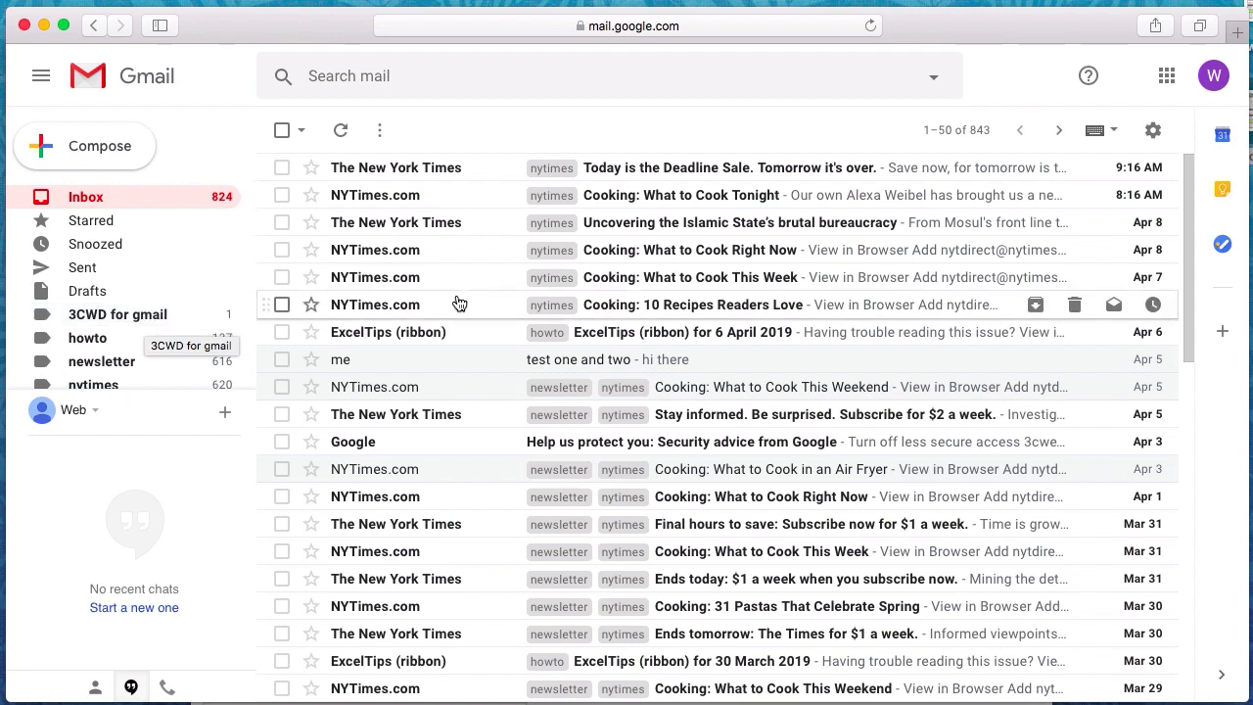
{"action": "left_click", "coordinate": [149, 319]}
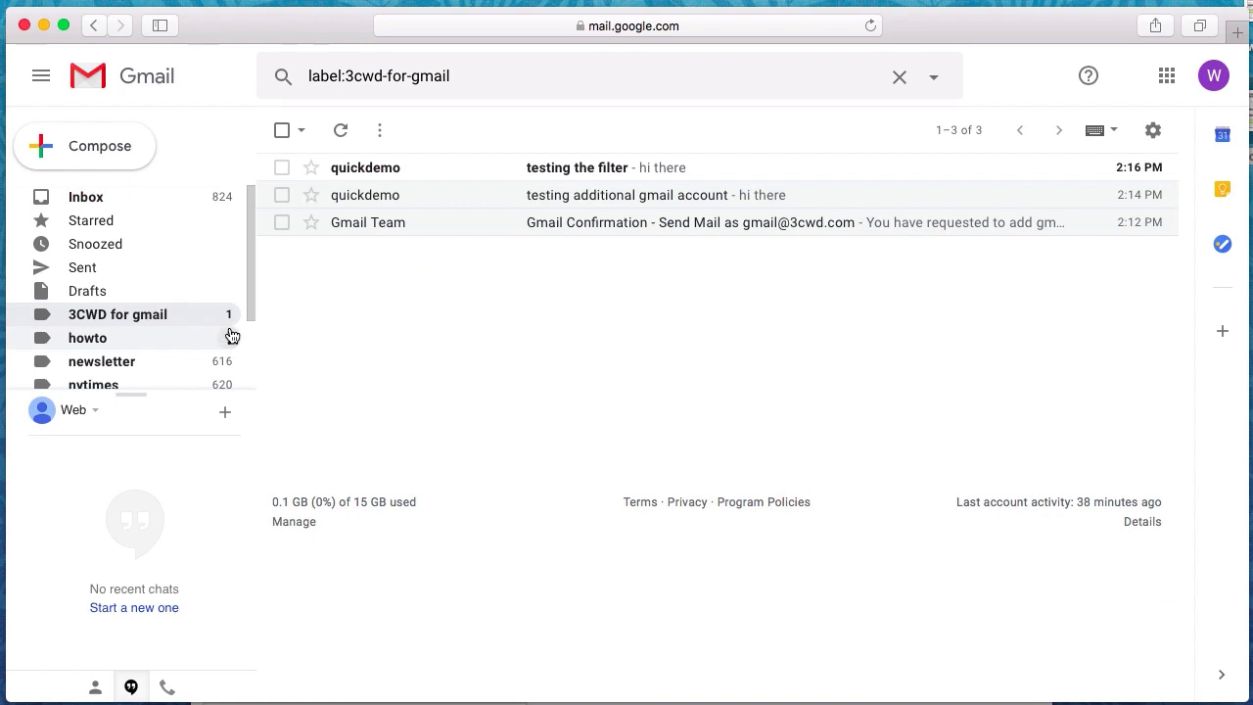
Open 'testing the filter', check its sender details, and discard a trial reply
{"action": "left_click", "coordinate": [471, 167]}
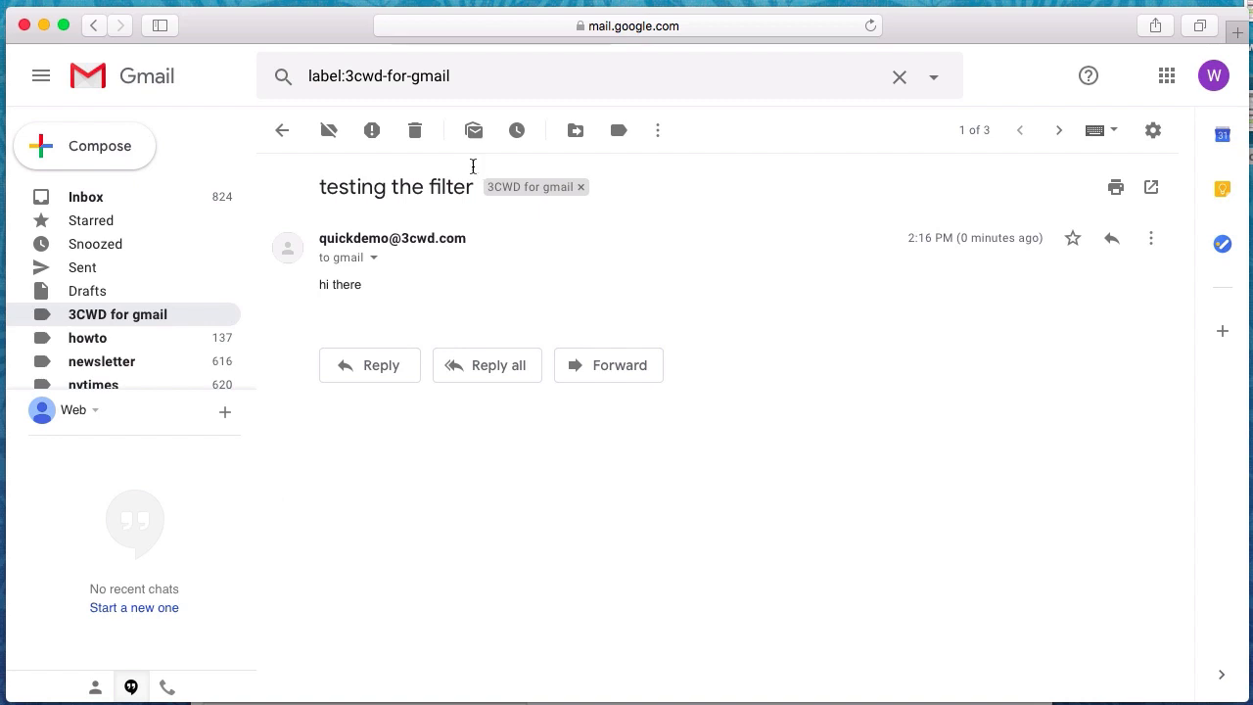
{"action": "left_click", "coordinate": [373, 257]}
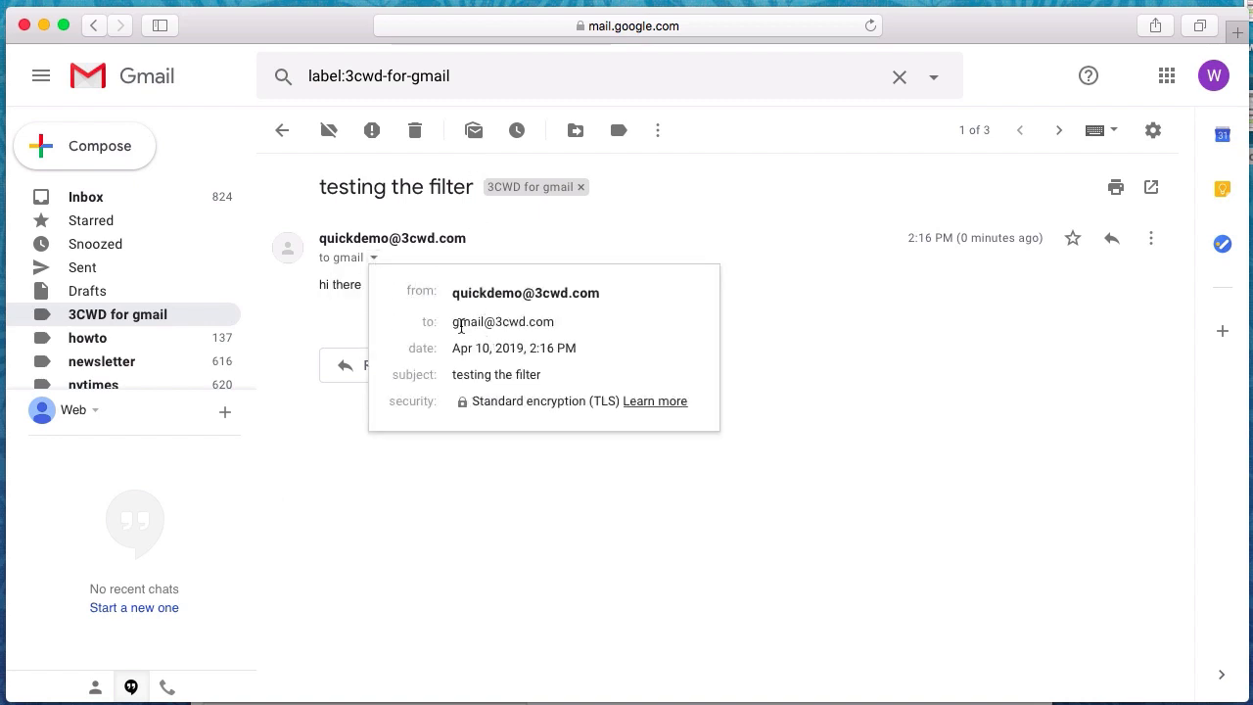
{"action": "mouse_move", "coordinate": [464, 319]}
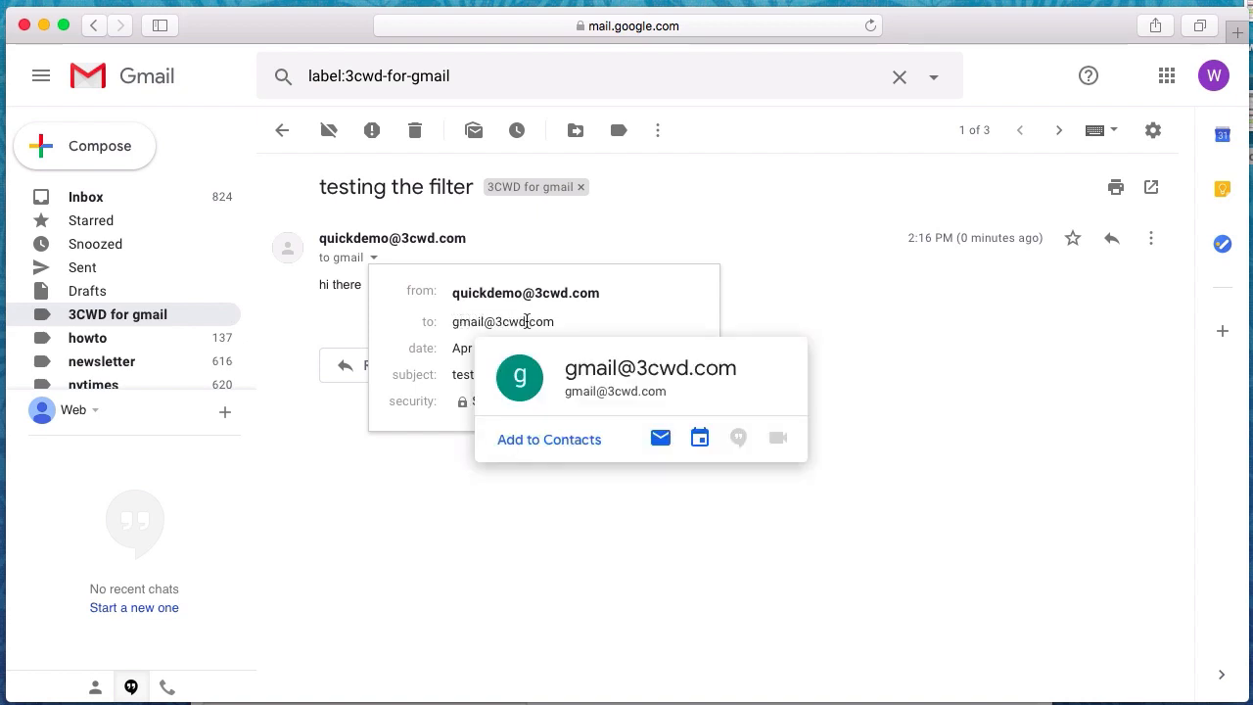
{"action": "left_click", "coordinate": [435, 489]}
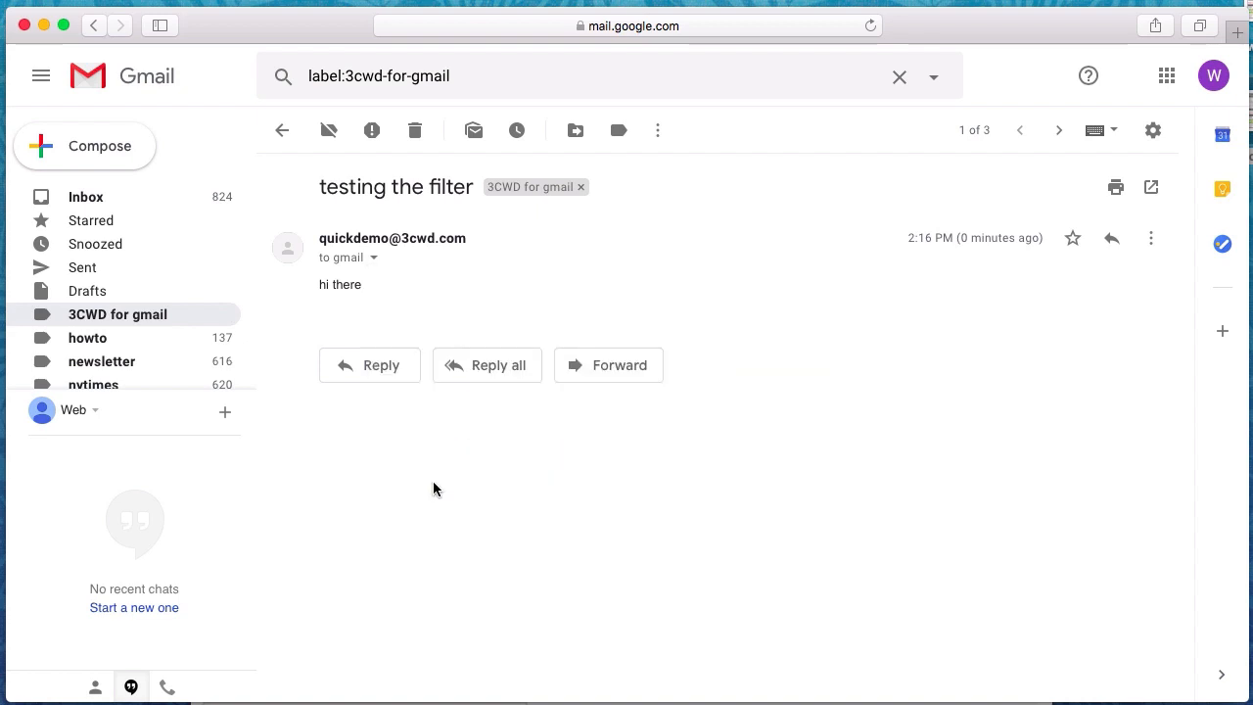
{"action": "left_click", "coordinate": [378, 364]}
{"action": "left_click", "coordinate": [545, 376]}
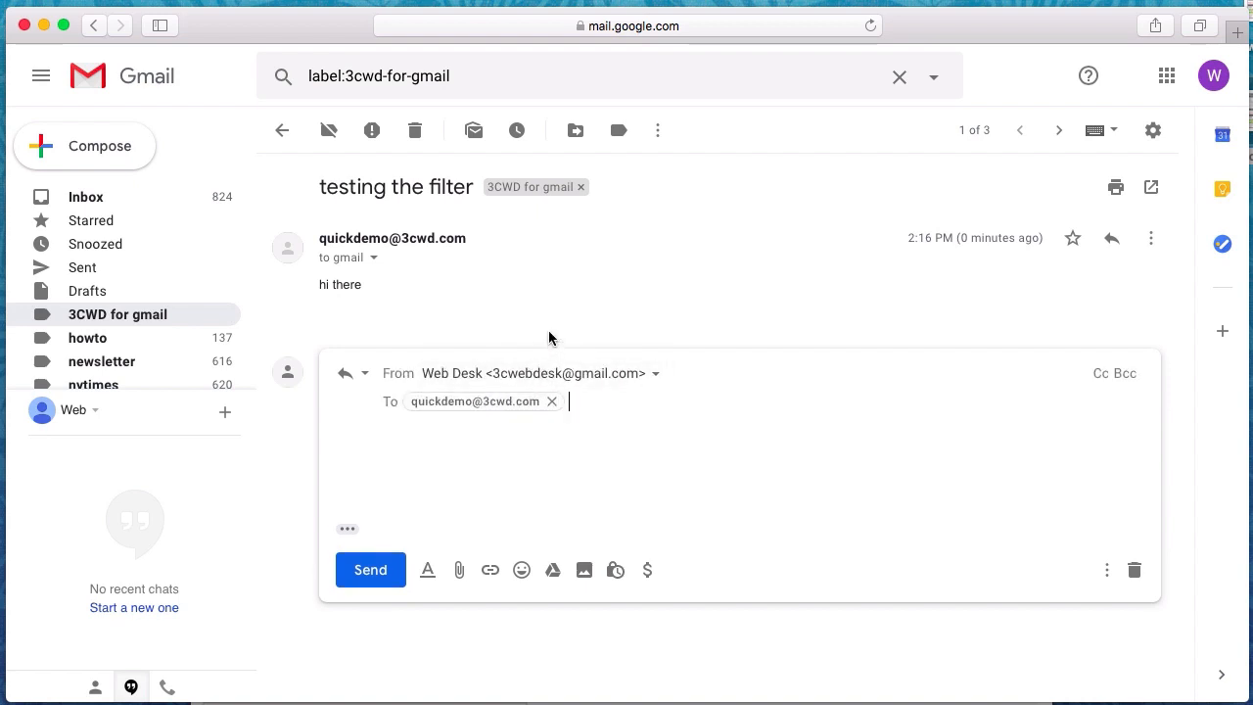
{"action": "left_click", "coordinate": [1134, 569]}
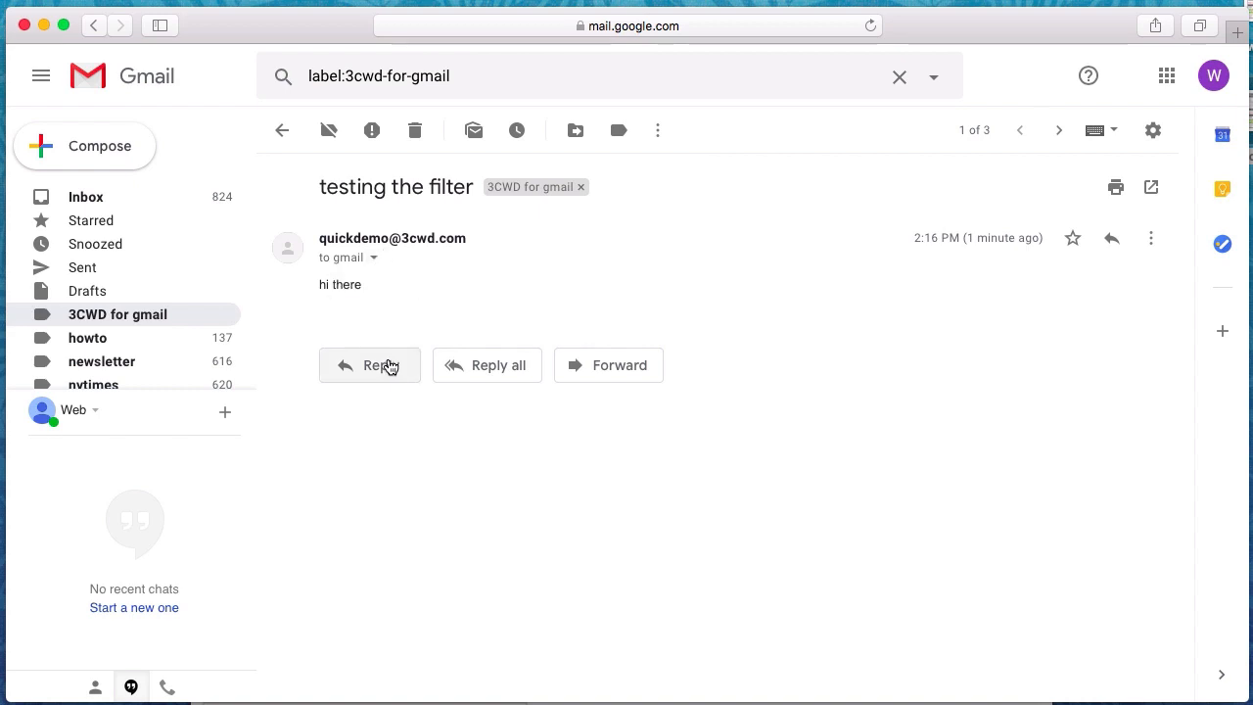
Recheck the message's recipient details and the signed-in account's profile card
{"action": "left_click", "coordinate": [374, 258]}
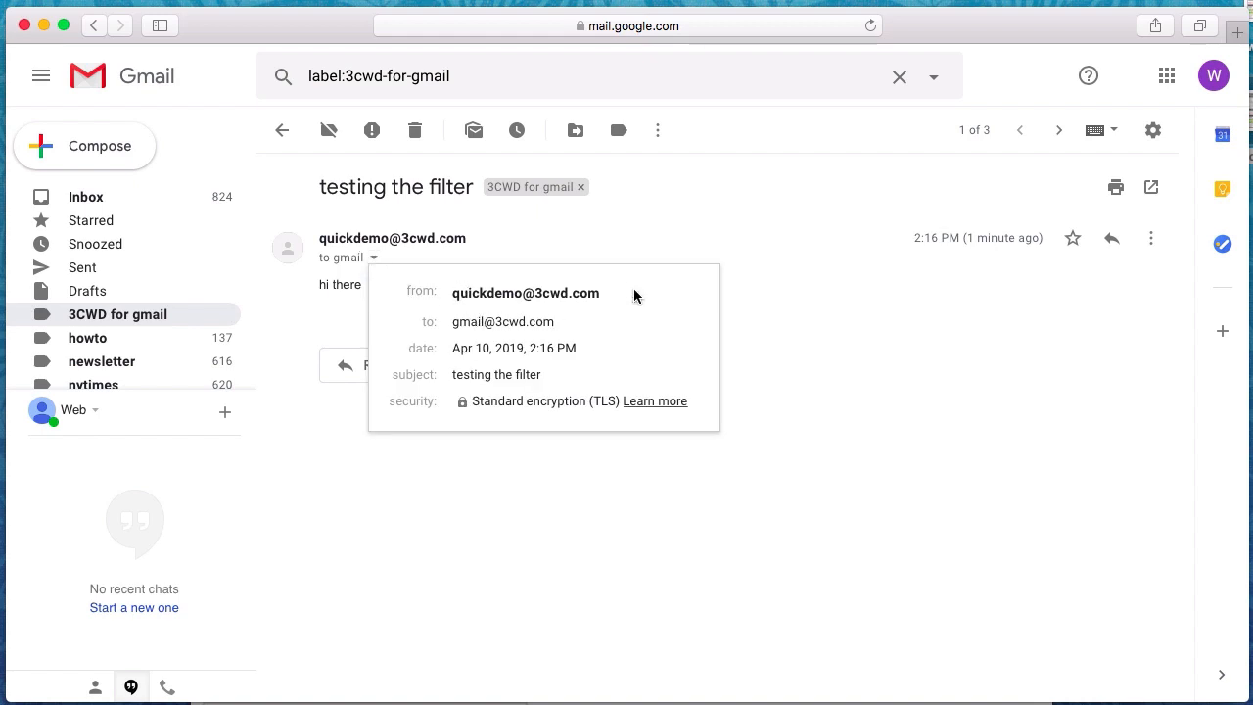
{"action": "left_click", "coordinate": [782, 282]}
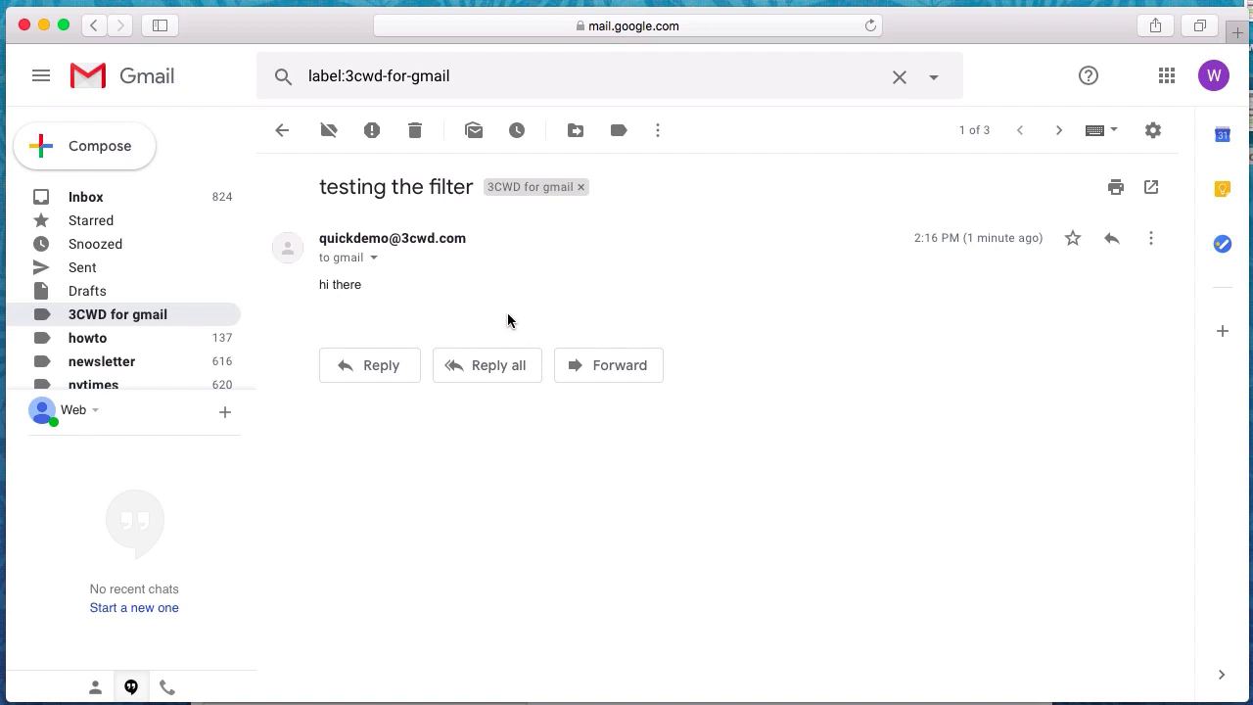
{"action": "left_click", "coordinate": [375, 258]}
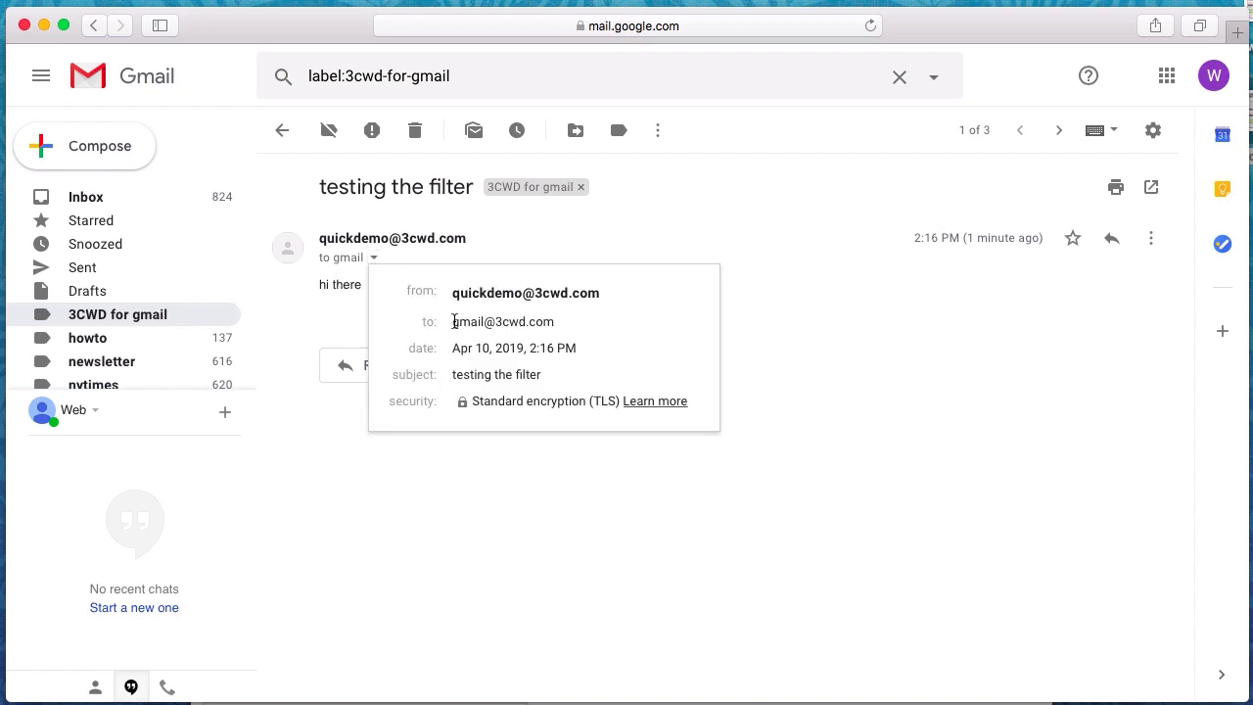
{"action": "mouse_move", "coordinate": [454, 322]}
{"action": "left_click", "coordinate": [1212, 76]}
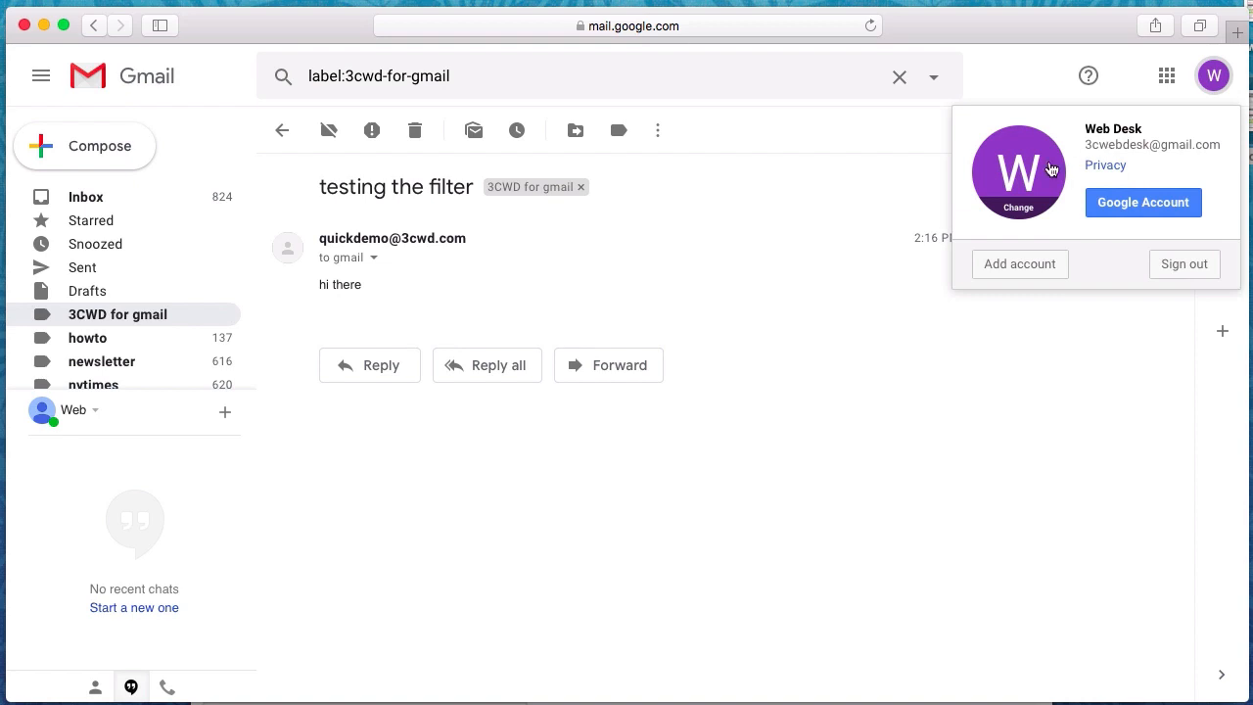
{"action": "left_click", "coordinate": [751, 272]}
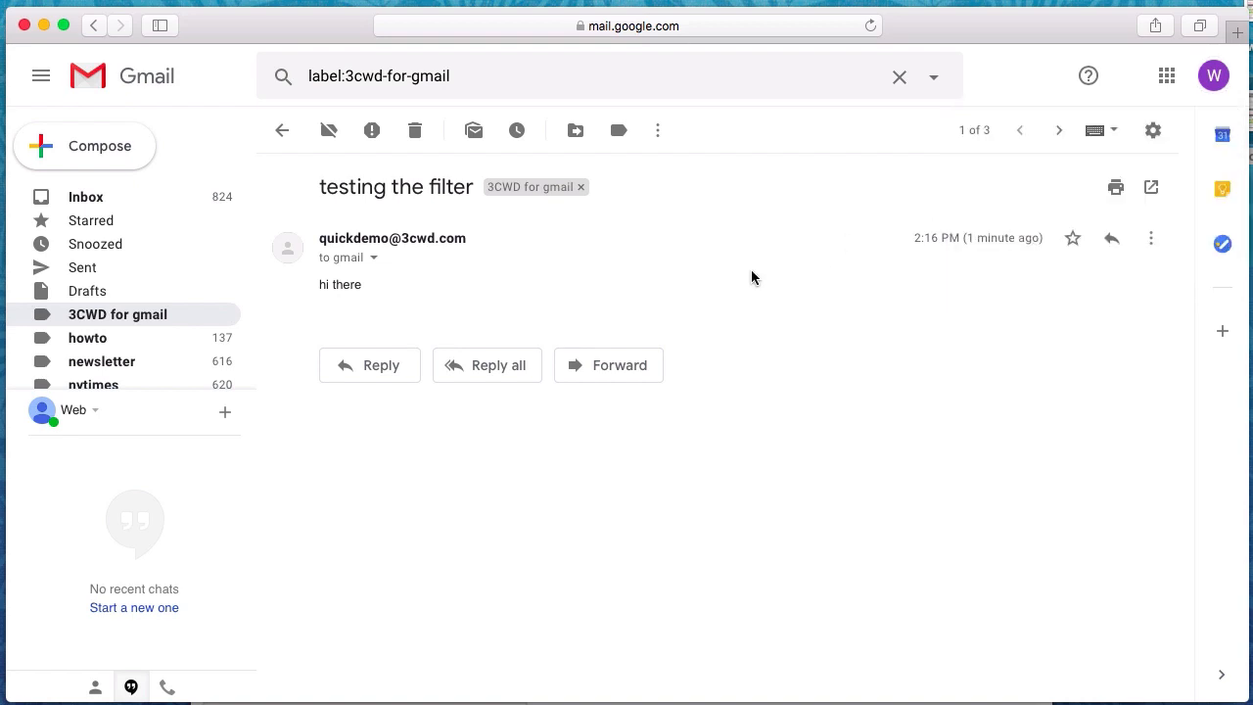
Reply 'tested successfully' from the custom-domain address, then return to the inbox
{"action": "left_click", "coordinate": [395, 364]}
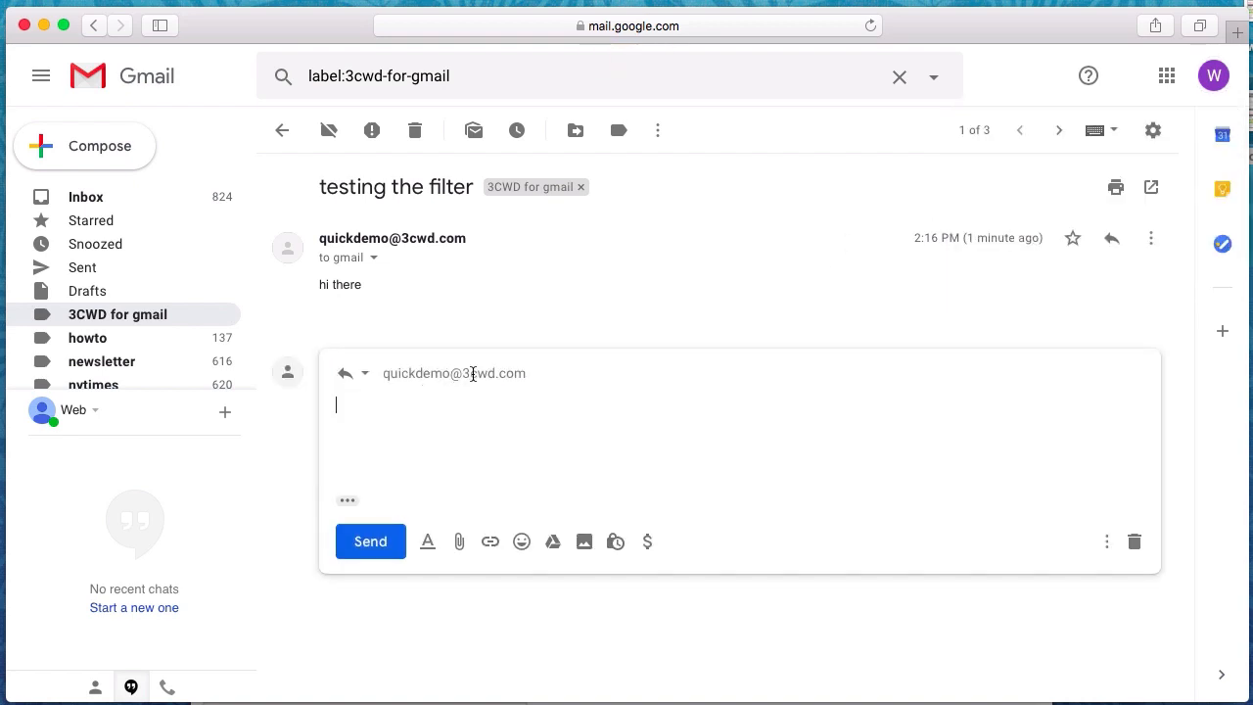
{"action": "left_click", "coordinate": [470, 373]}
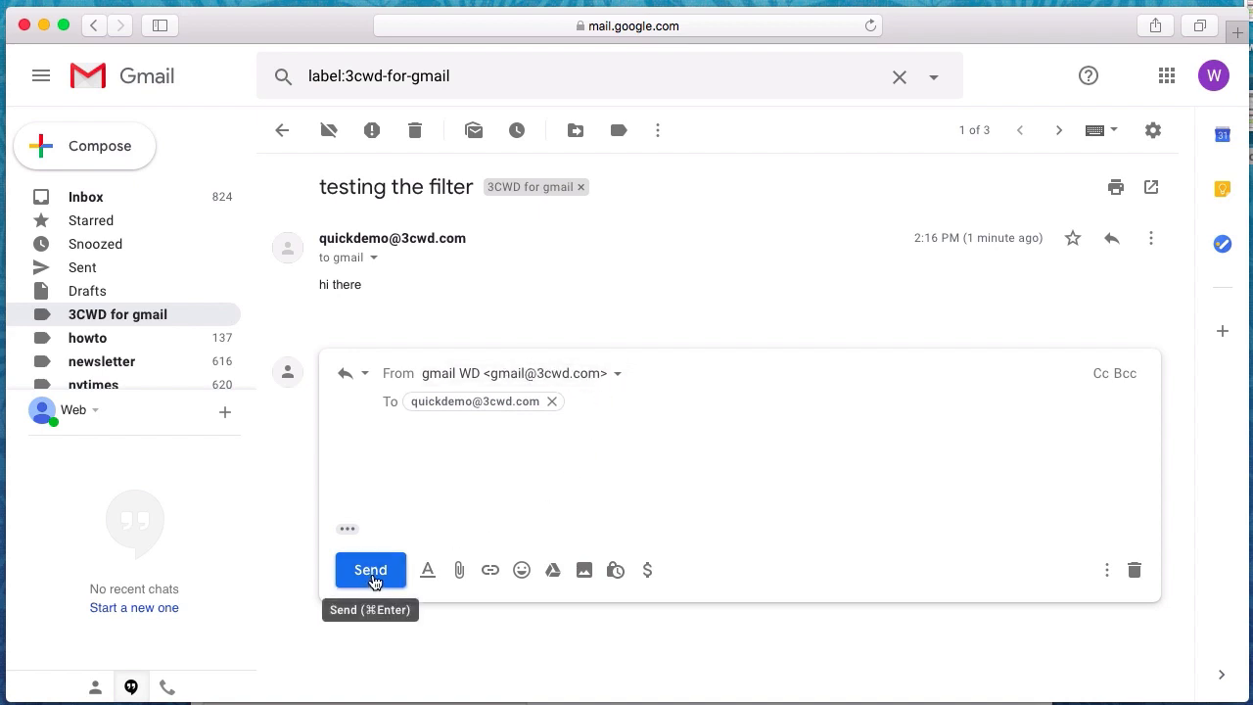
{"action": "type", "text": "test"}
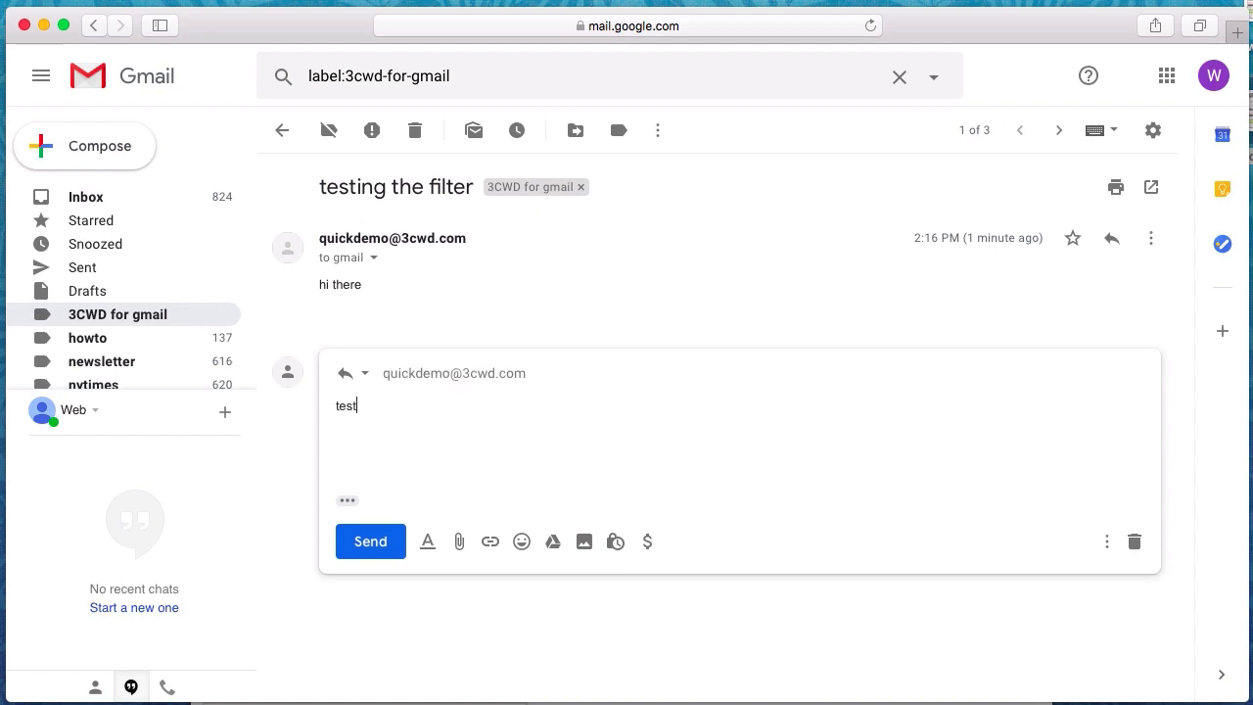
{"action": "type", "text": "ed successfully"}
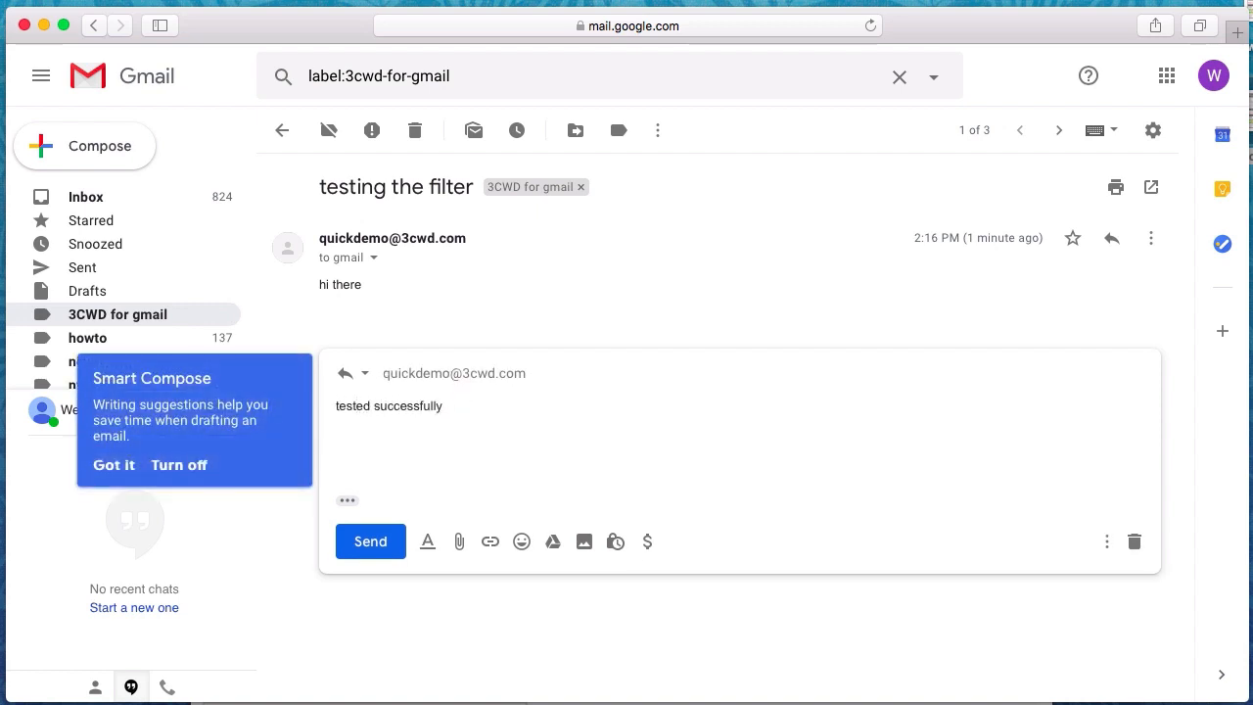
{"action": "left_click", "coordinate": [378, 546]}
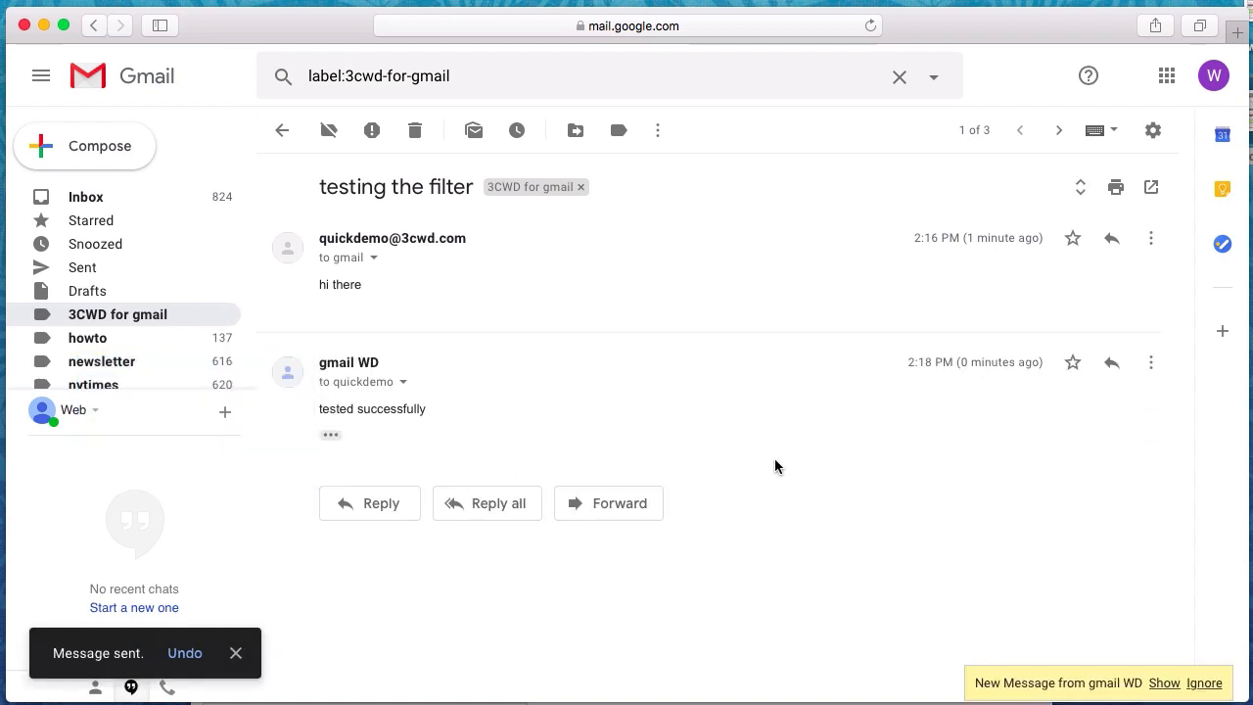
{"action": "left_click", "coordinate": [82, 198]}
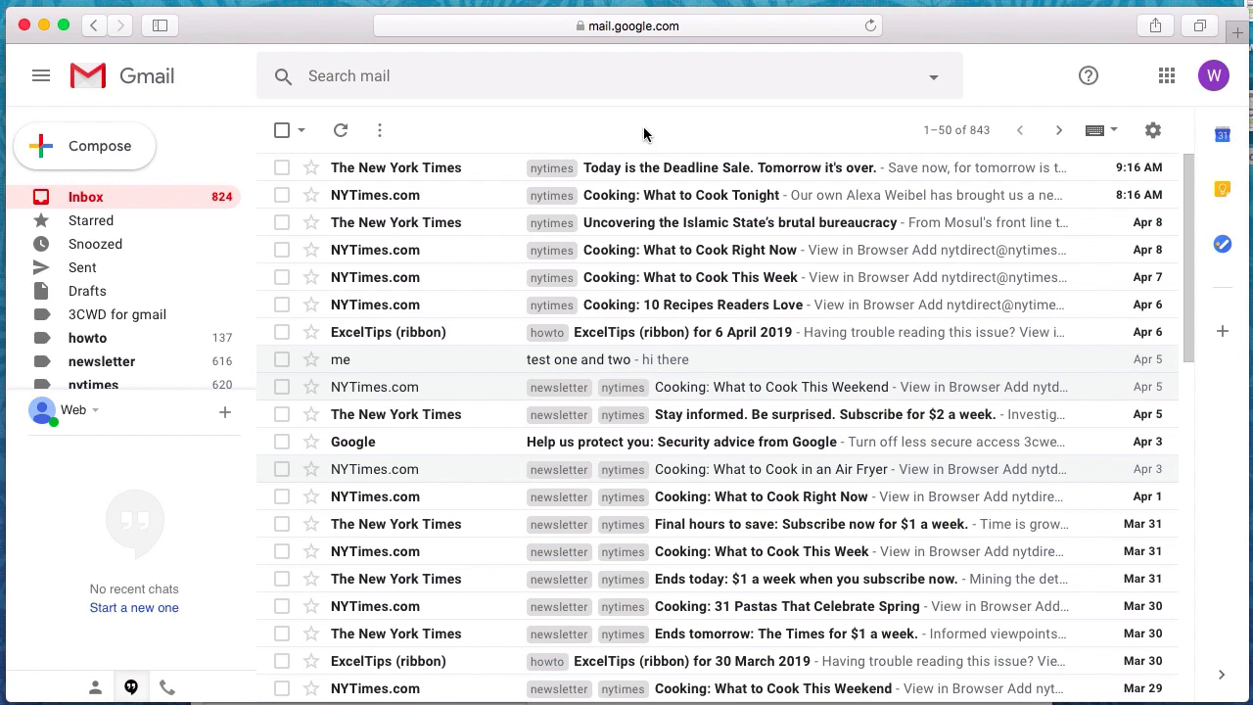
Reopen Accounts and Import settings to confirm the custom-domain address is among the send-as addresses
{"action": "left_click", "coordinate": [1152, 130]}
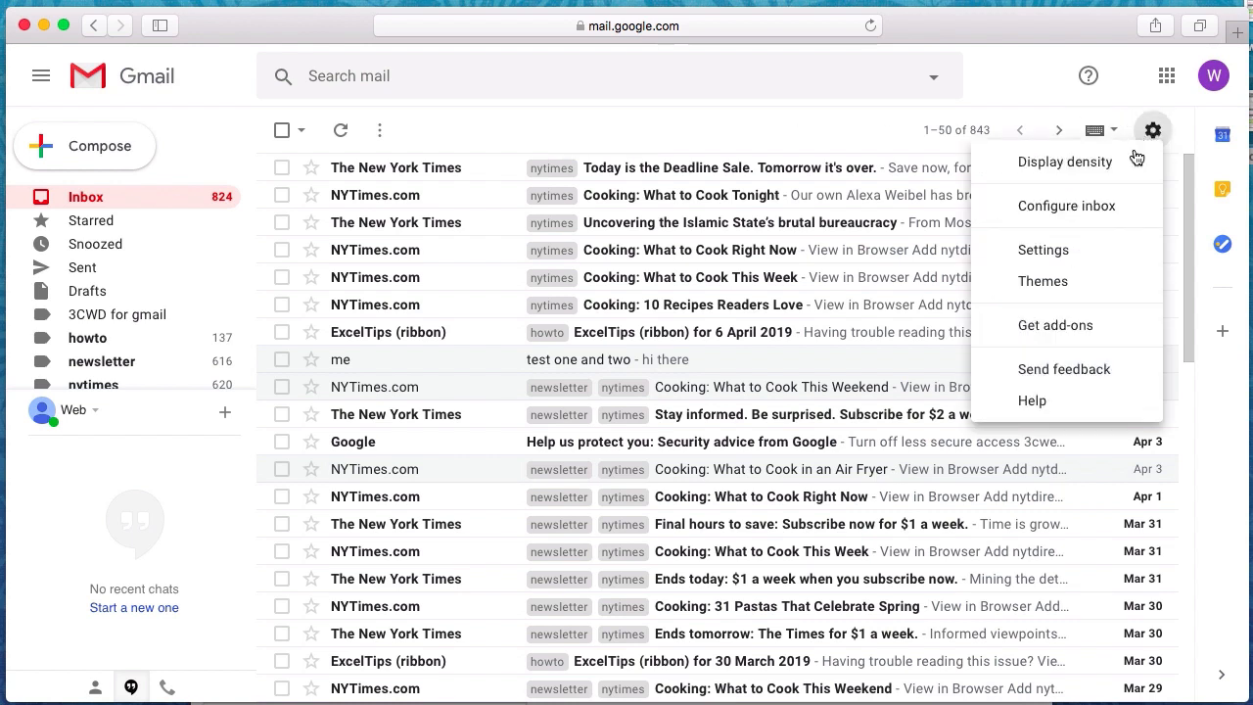
{"action": "left_click", "coordinate": [1053, 250]}
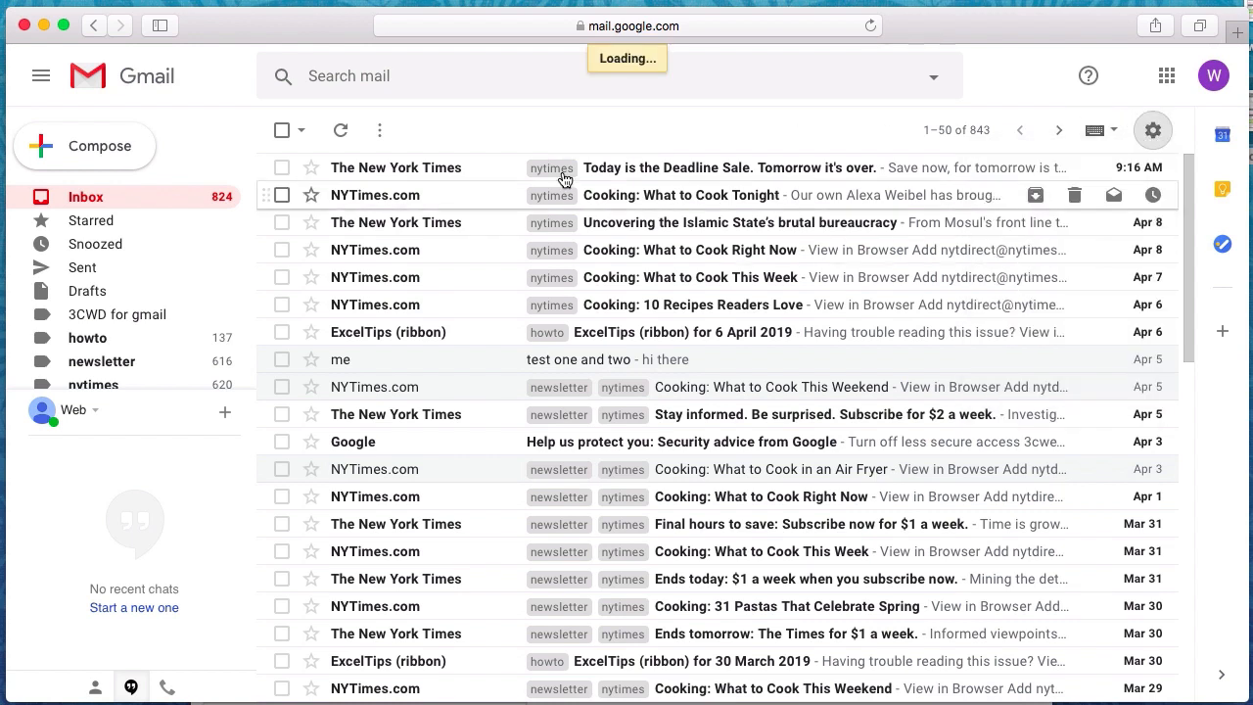
{"action": "left_click", "coordinate": [487, 174]}
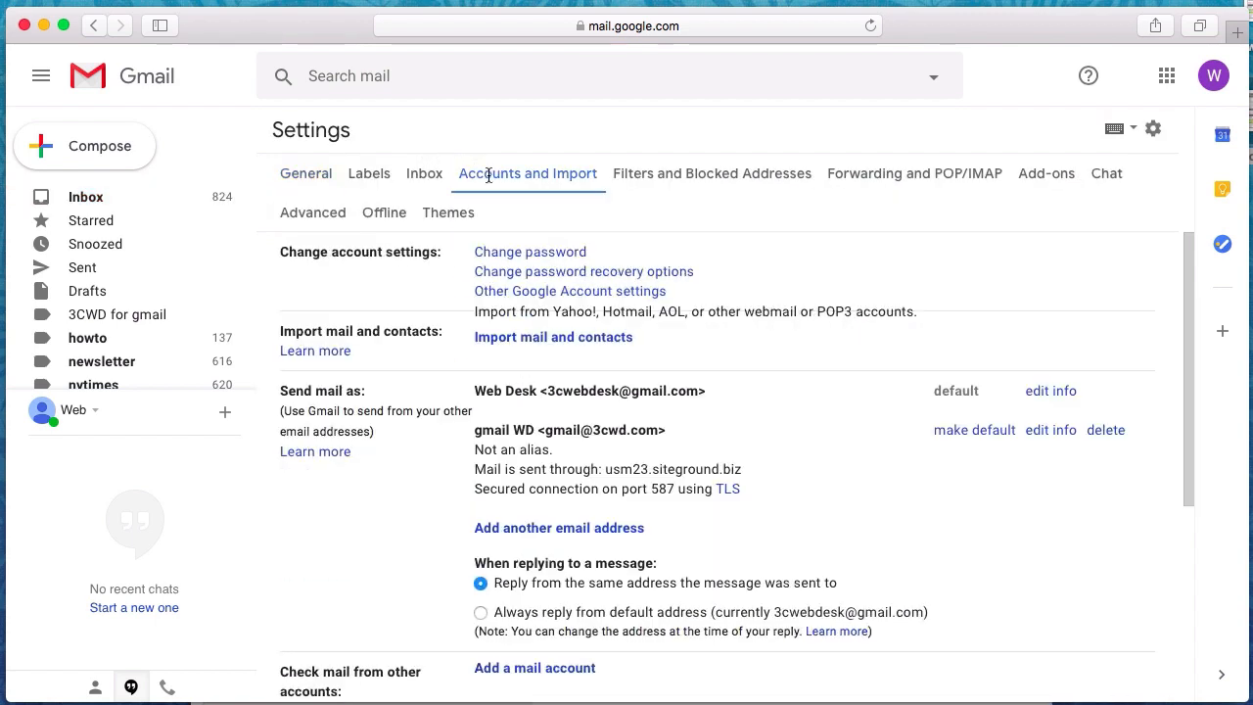
{"action": "scroll", "coordinate": [783, 421], "scroll_direction": "down", "scroll_amount": 1}
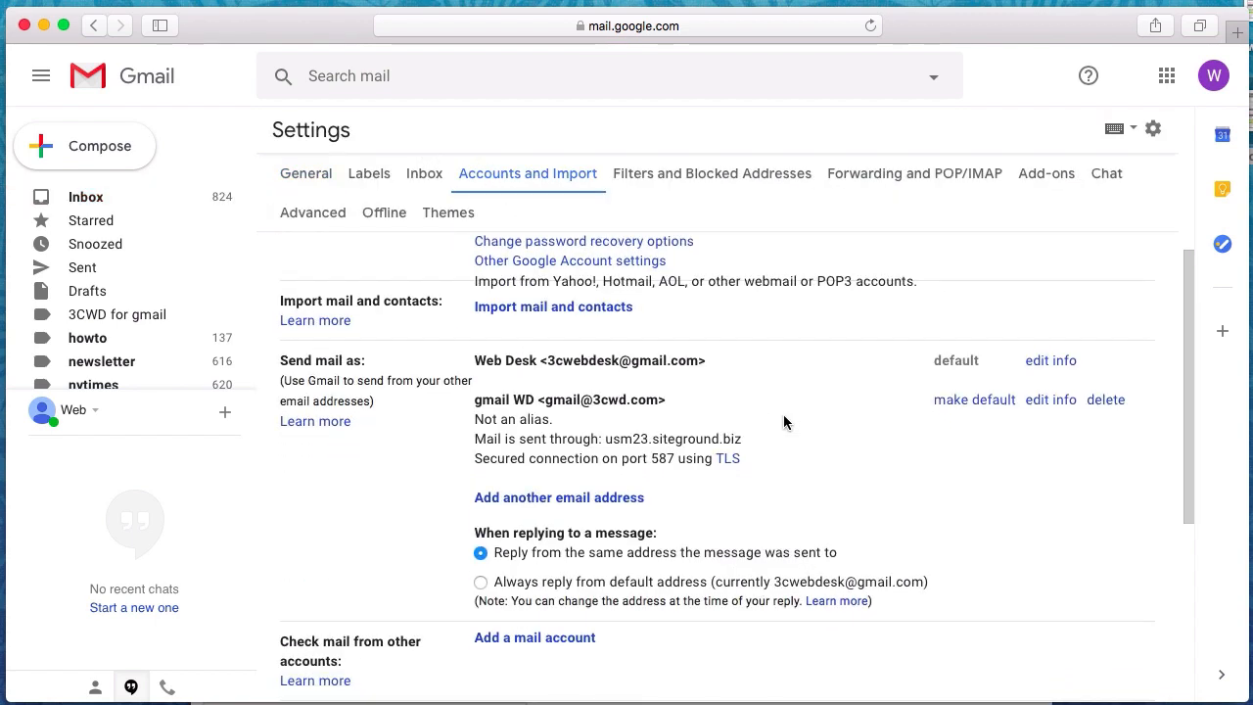